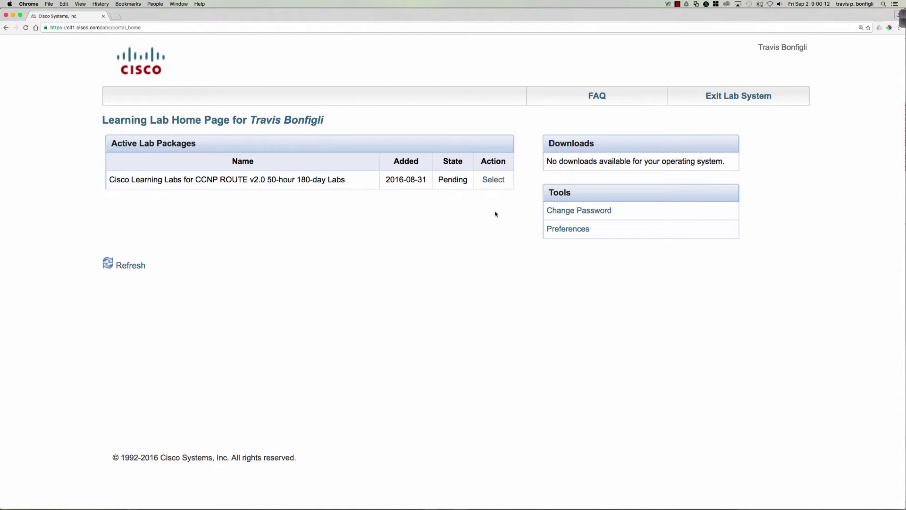
# Open the CCNP ROUTE v2.0 50-hour 180-day lab package and look through its list of Discovery and Challenge labs.
pyautogui.click(499, 180)
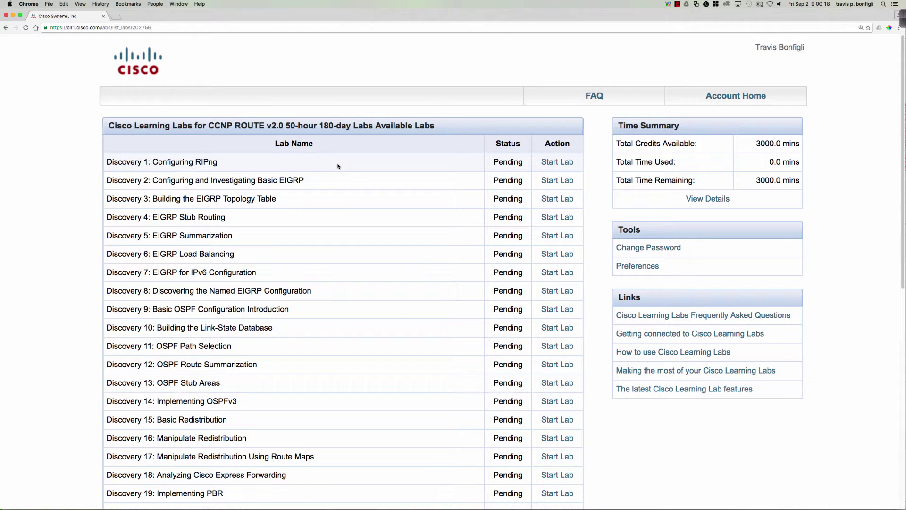
pyautogui.scroll(-2, 226, 189)
pyautogui.scroll(-5, 220, 194)
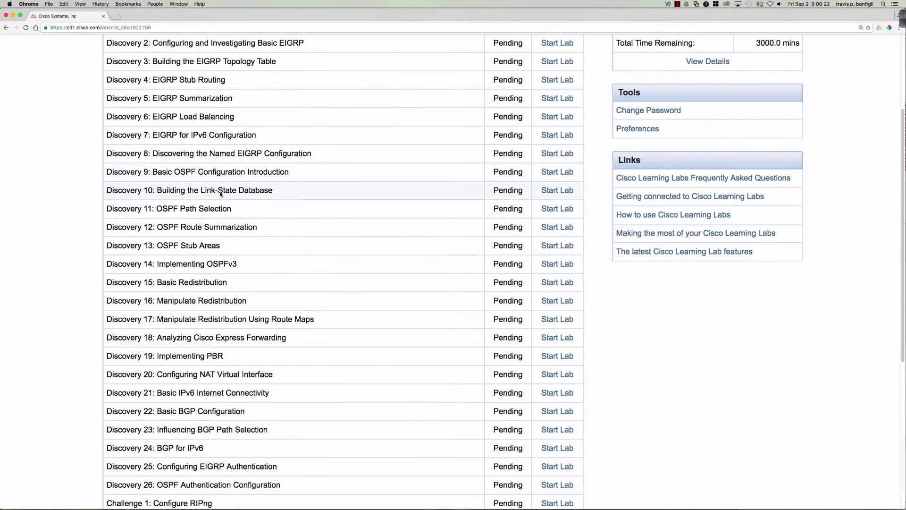
pyautogui.scroll(-2, 221, 194)
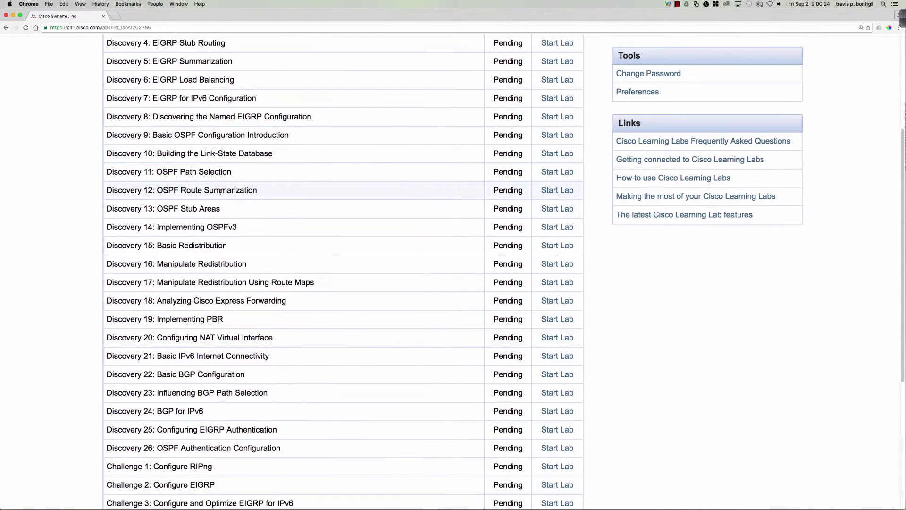
pyautogui.scroll(-8, 221, 193)
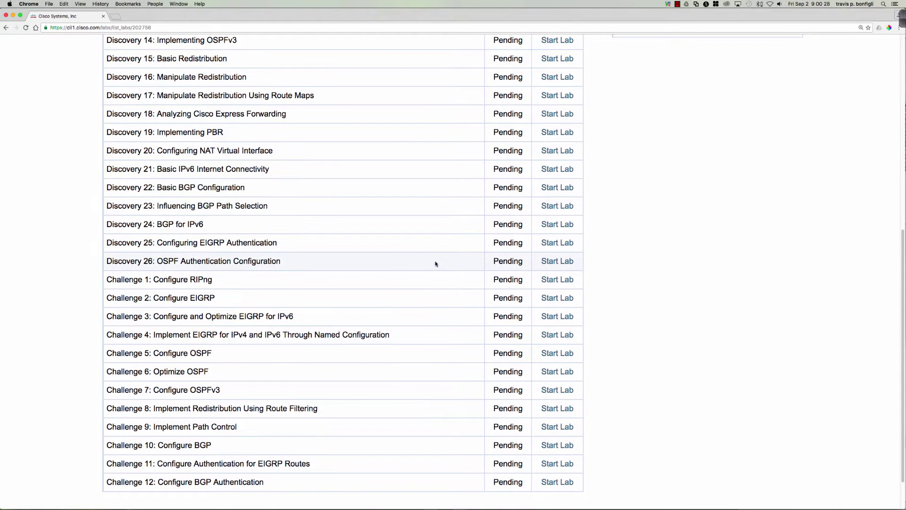
pyautogui.scroll(14, 436, 262)
pyautogui.scroll(4, 435, 263)
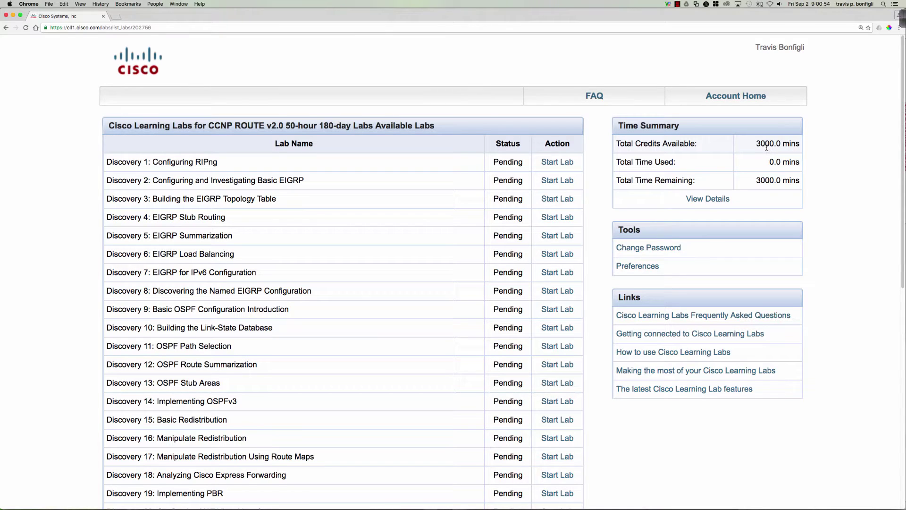
# Check the total credits available and launch the timed session of the lab Discovery 1: Configuring RIPng.
pyautogui.moveTo(756, 144); pyautogui.dragTo(799, 144)
pyautogui.click(742, 144)
pyautogui.click(556, 163)
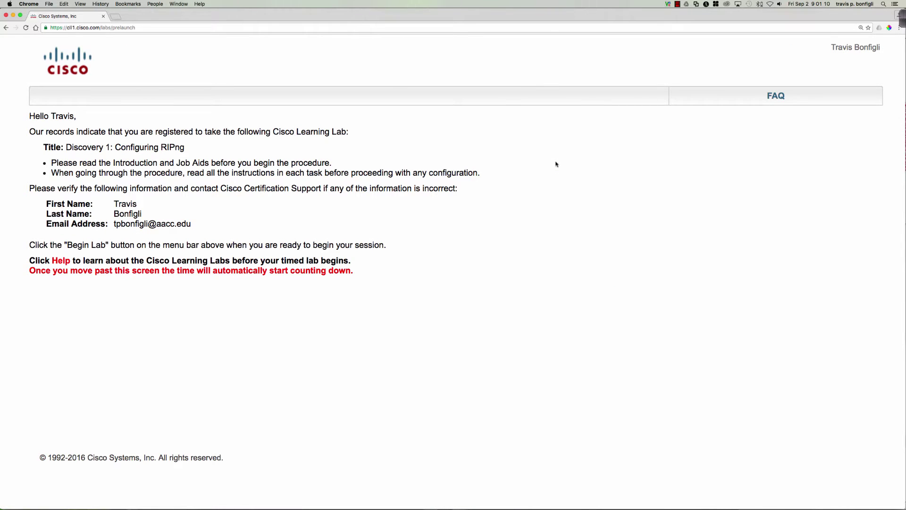
pyautogui.click(92, 261)
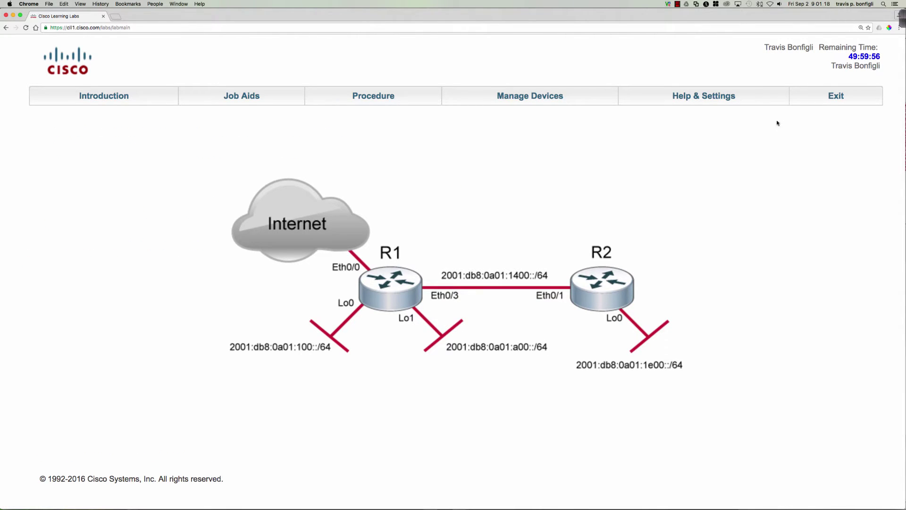
# Switch the lab's device access to Web Telnet and view the topology diagram.
pyautogui.moveTo(720, 100)
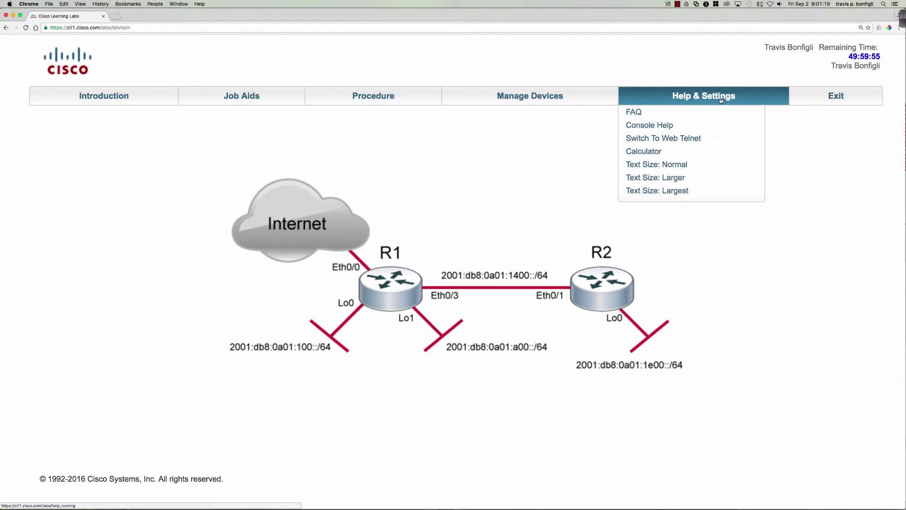
pyautogui.click(661, 142)
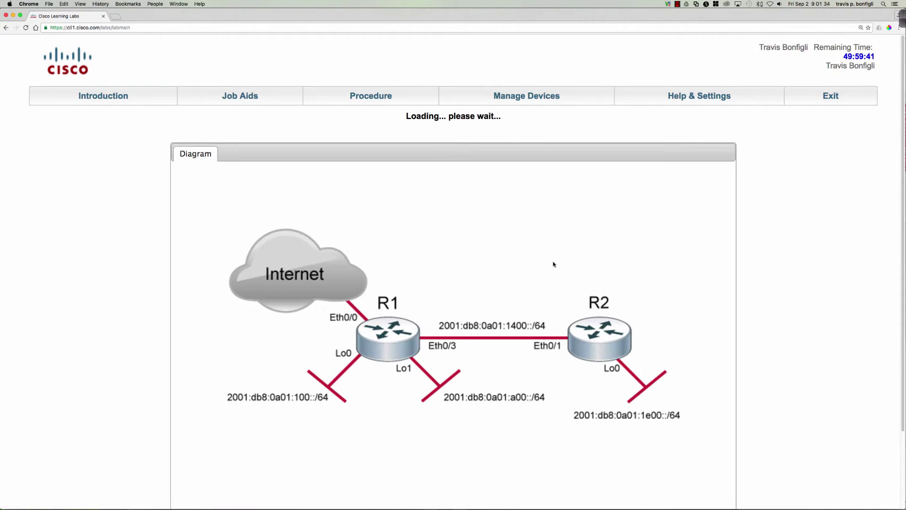
pyautogui.scroll(-3, 751, 274)
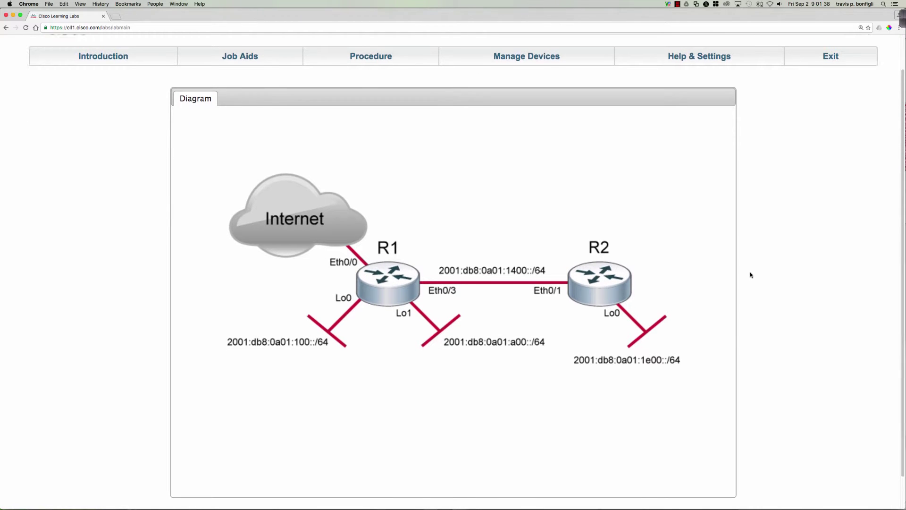
pyautogui.scroll(-1, 751, 275)
pyautogui.scroll(4, 751, 275)
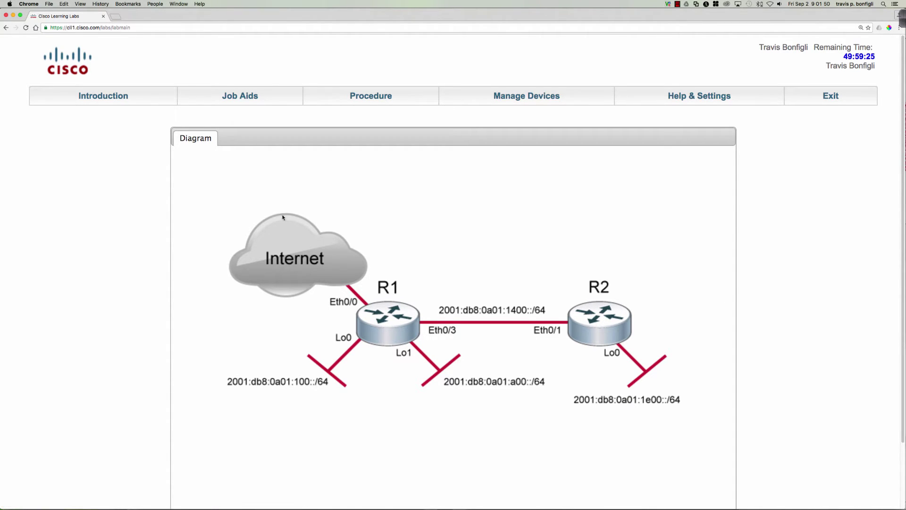
# Open the lab introduction in an enlarged window, read its goals and annotated topology, and close it.
pyautogui.click(100, 97)
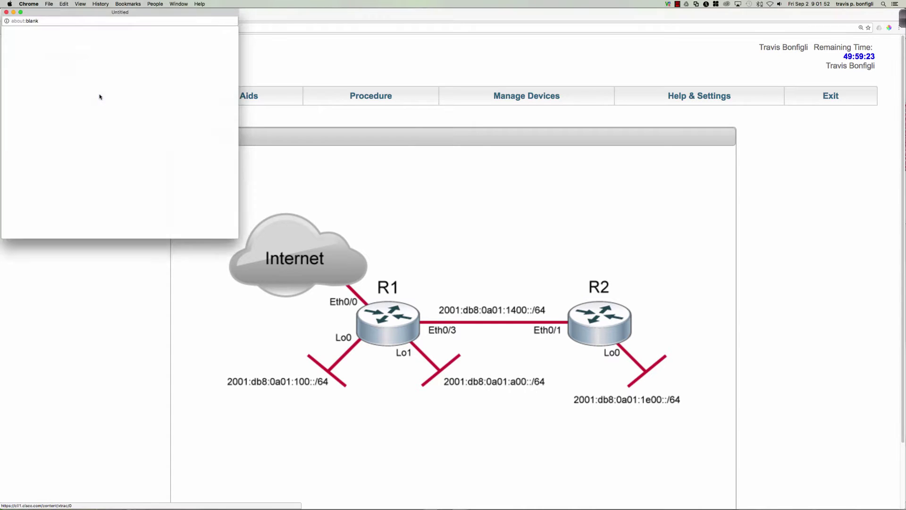
pyautogui.moveTo(236, 236); pyautogui.dragTo(450, 364)
pyautogui.scroll(-2, 348, 335)
pyautogui.scroll(-8, 348, 334)
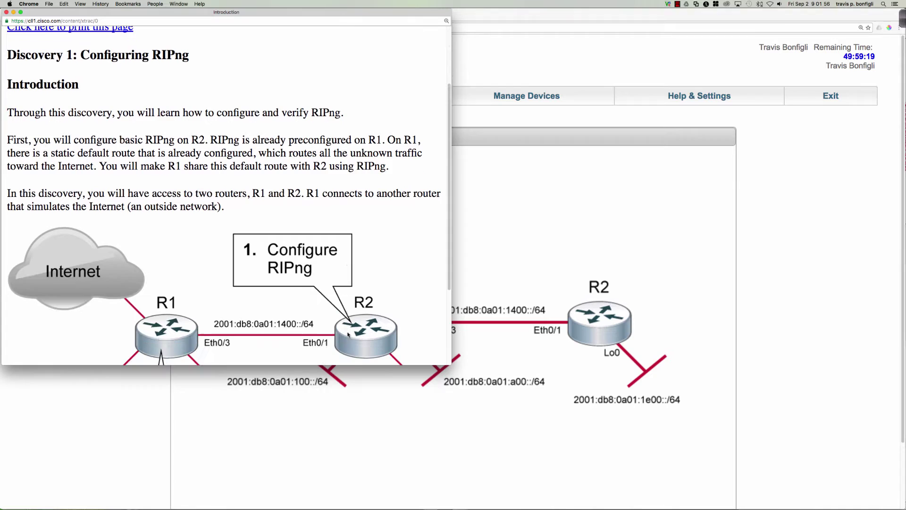
pyautogui.scroll(-1, 348, 335)
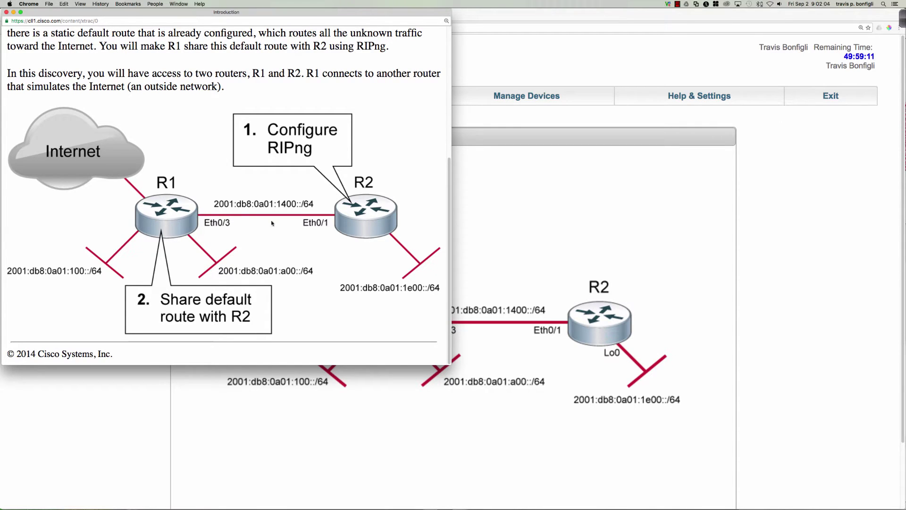
pyautogui.scroll(4, 347, 257)
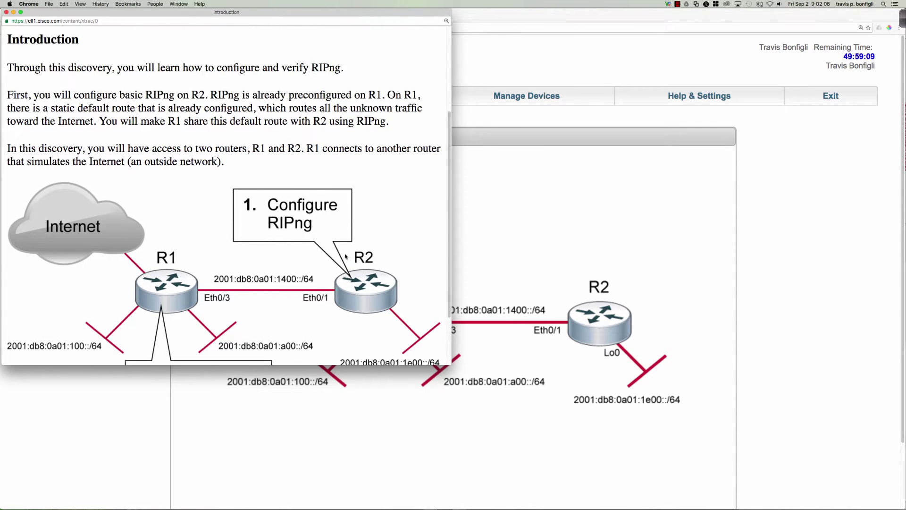
pyautogui.scroll(7, 346, 256)
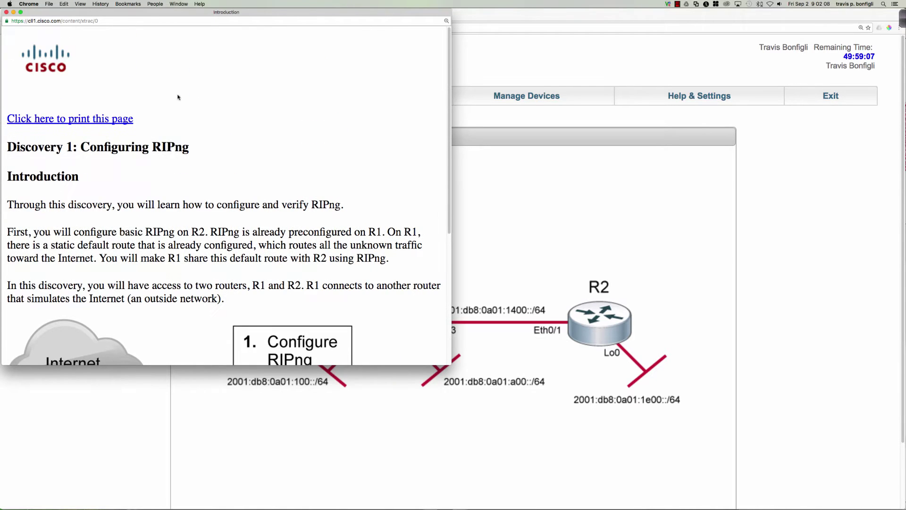
pyautogui.click(6, 12)
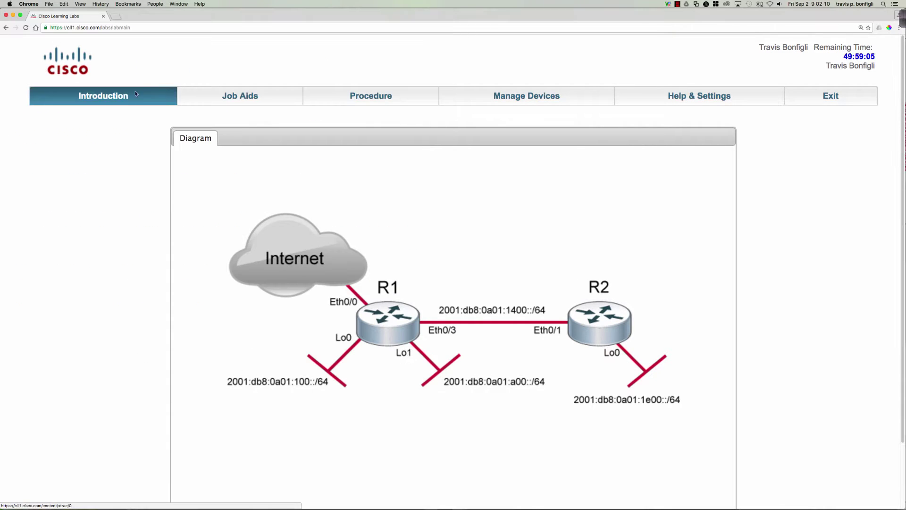
# Open the lab procedure and read the RIPng configuration overview together with Steps 1 and 2 for R2.
pyautogui.click(356, 102)
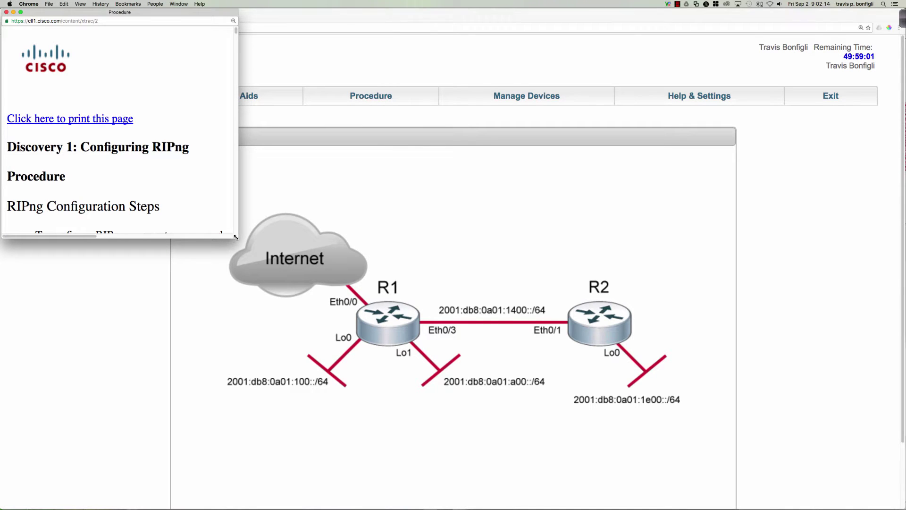
pyautogui.scroll(-5, 277, 292)
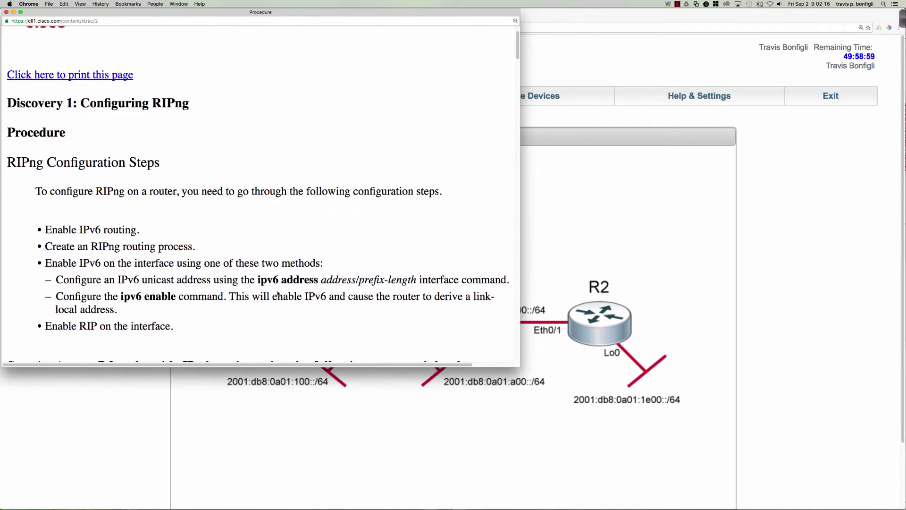
pyautogui.scroll(-5, 277, 292)
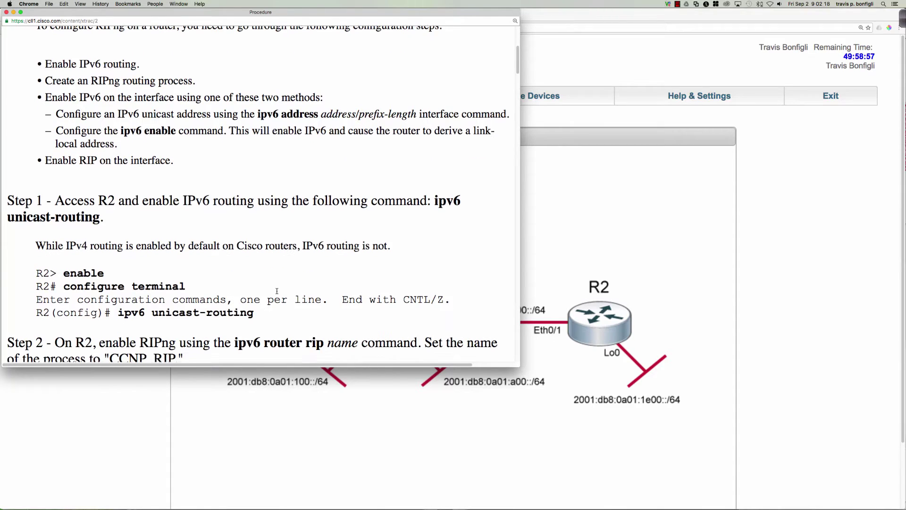
pyautogui.scroll(-1, 276, 291)
pyautogui.scroll(-1, 274, 291)
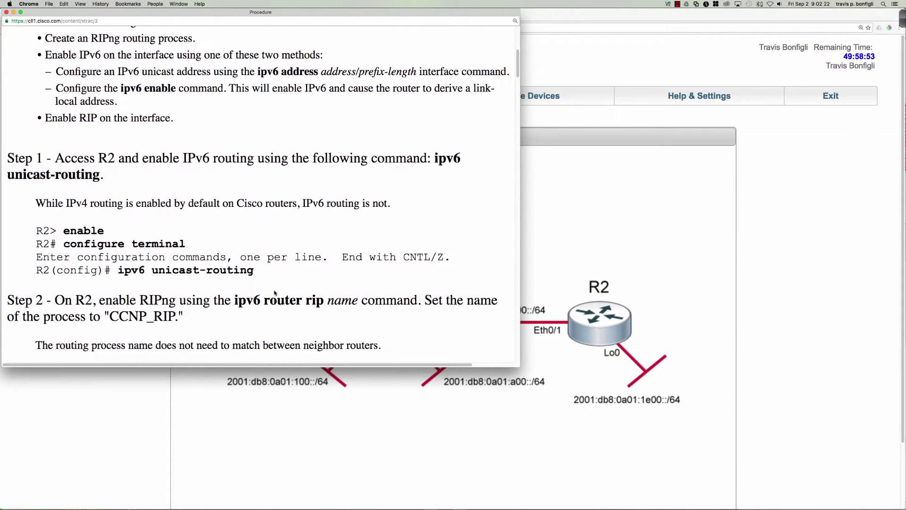
pyautogui.scroll(-1, 275, 292)
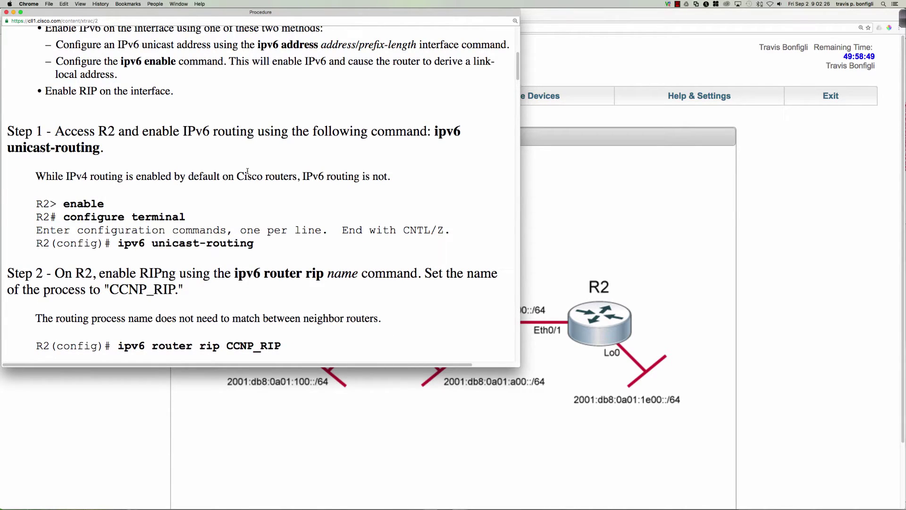
pyautogui.scroll(-2, 248, 172)
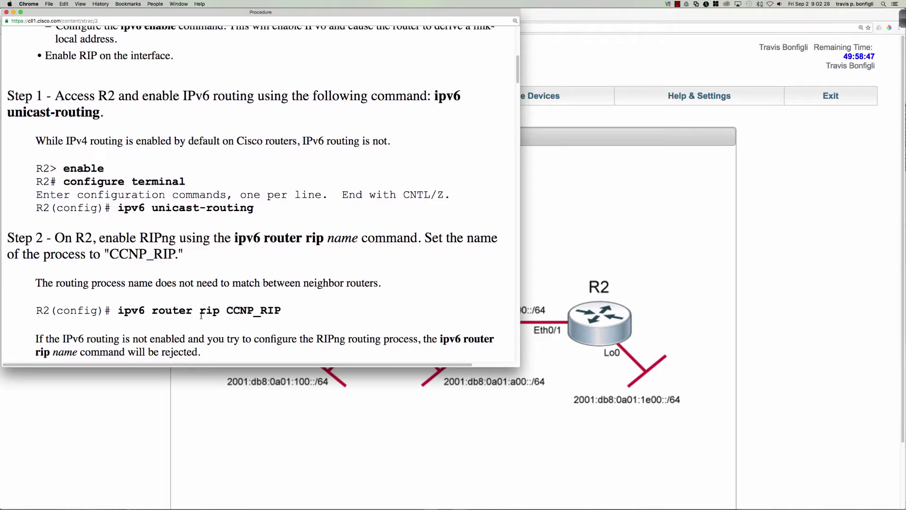
# Read ahead through Steps 3 and 4 of the procedure and return to the Step 1 and 2 commands.
pyautogui.scroll(-3, 218, 317)
pyautogui.scroll(-6, 217, 317)
pyautogui.scroll(-2, 218, 316)
pyautogui.scroll(-9, 218, 317)
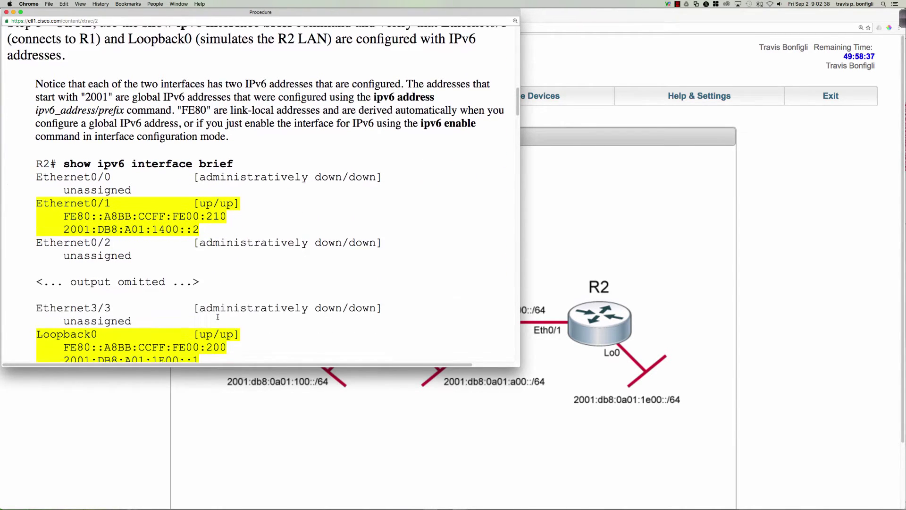
pyautogui.scroll(-5, 218, 316)
pyautogui.scroll(-5, 217, 316)
pyautogui.scroll(-2, 218, 316)
pyautogui.scroll(-4, 218, 316)
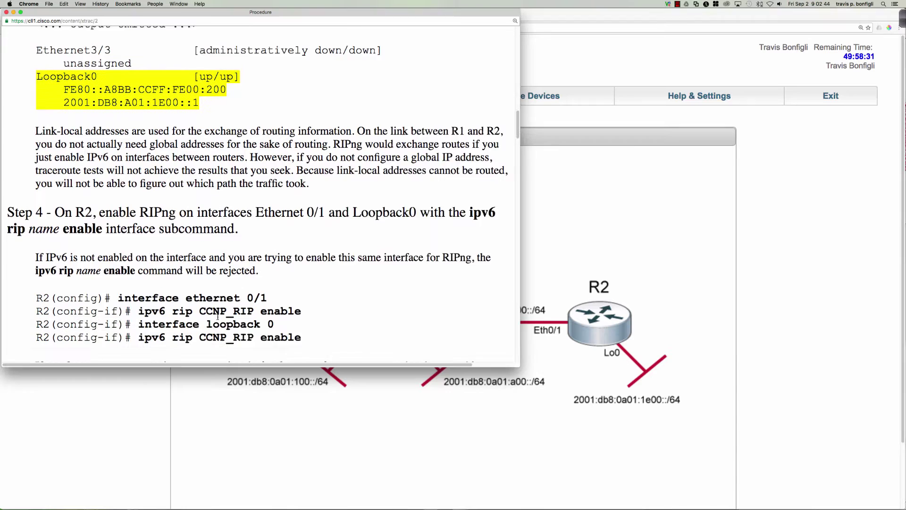
pyautogui.scroll(-1, 217, 317)
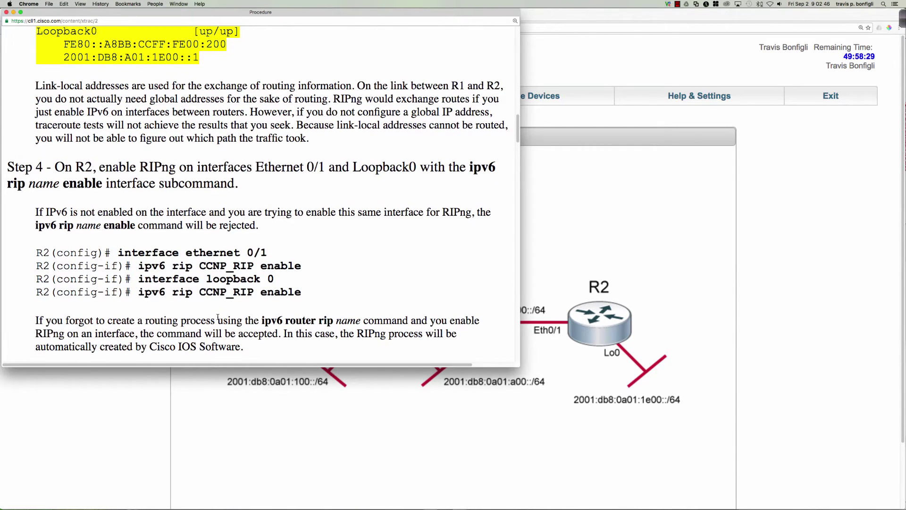
pyautogui.scroll(20, 218, 316)
pyautogui.scroll(5, 217, 316)
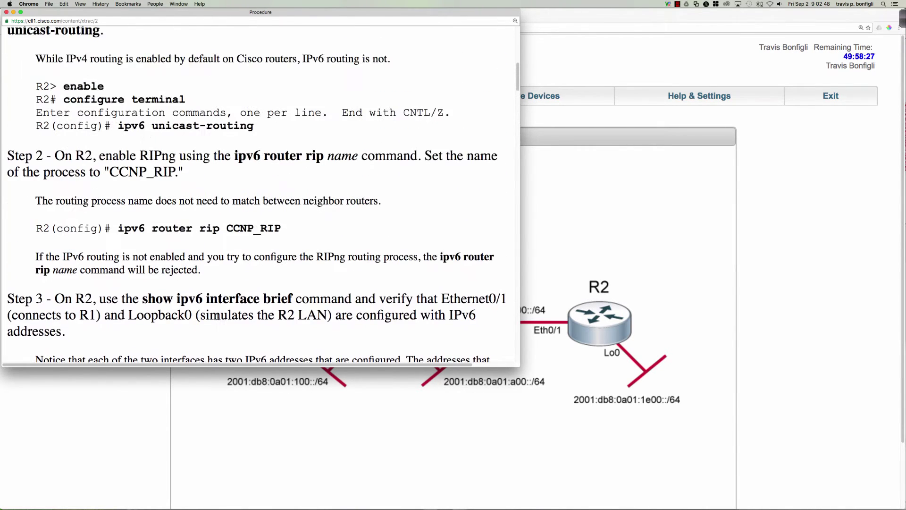
pyautogui.scroll(1, 217, 316)
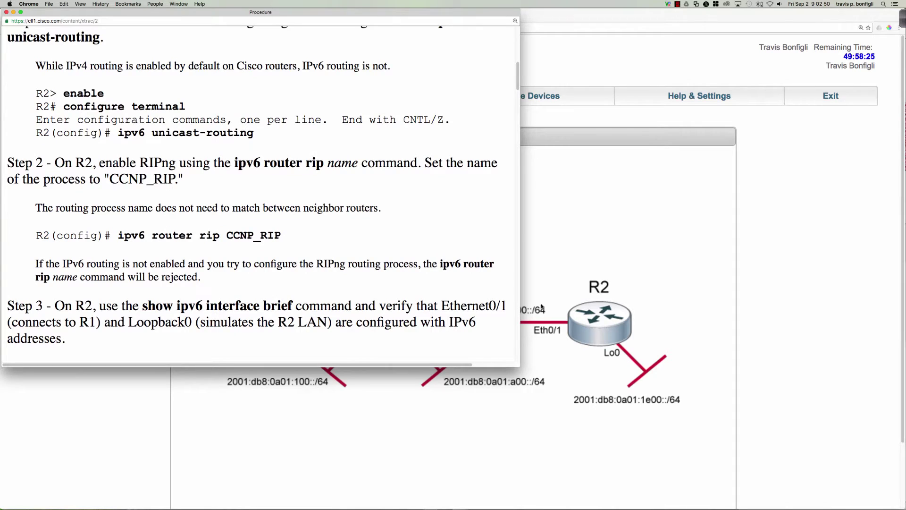
# Open the R2 console from the diagram and enter global configuration mode with en and conf t.
pyautogui.click(610, 338)
pyautogui.press('Return')
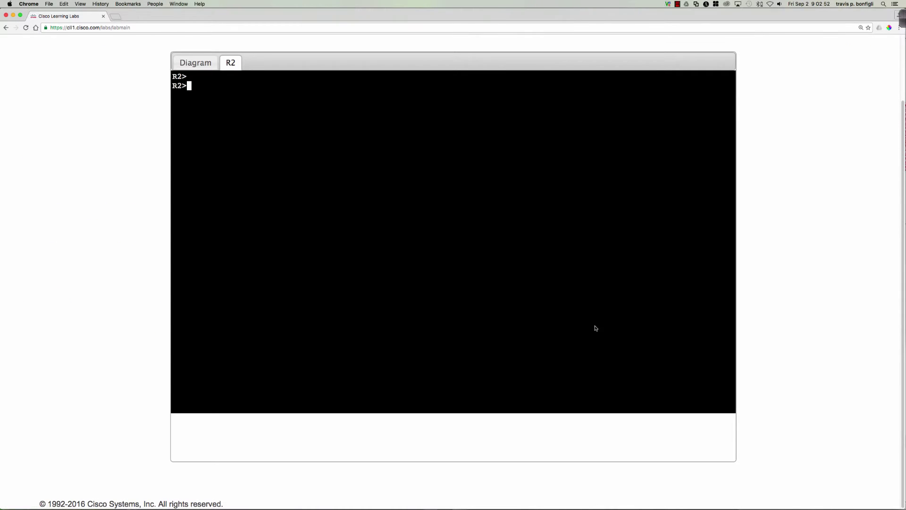
pyautogui.press('Return')
pyautogui.press('Return')
pyautogui.write('en')
pyautogui.press('Return')
pyautogui.write('conf t')
pyautogui.press('Return')
# Enable IPv6 routing on R2 with the ipv6 unicast-routing command.
pyautogui.write('ipv6 uni')
pyautogui.press('Tab')
pyautogui.press('Return')
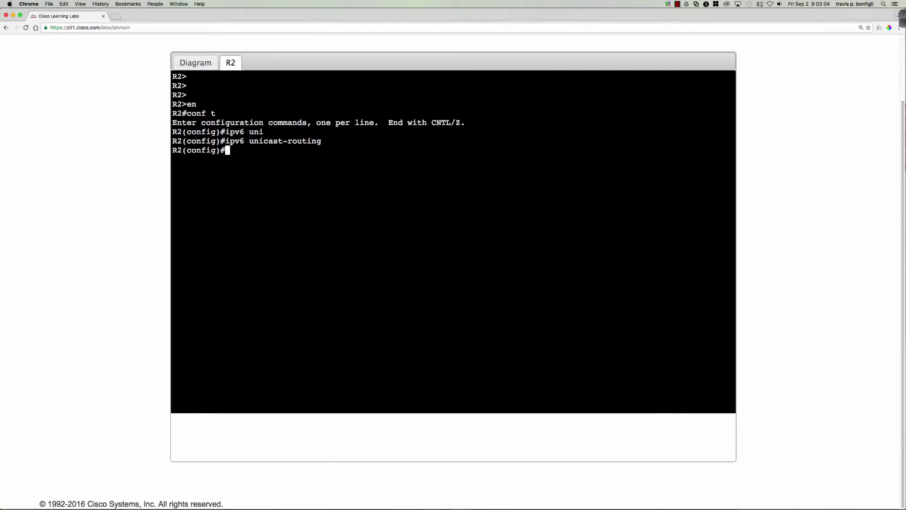
# Look up the arguments that the ipv6 router rip command accepts on R2.
pyautogui.press('Return')
pyautogui.press('Return')
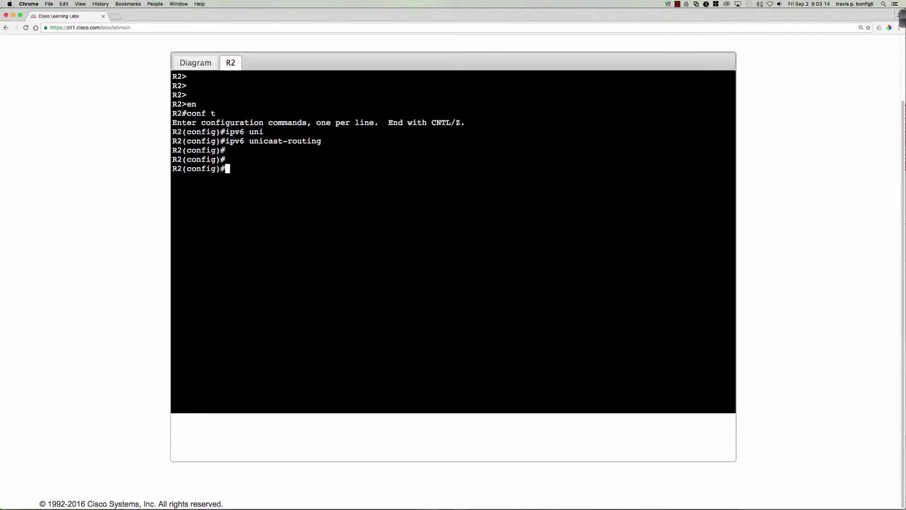
pyautogui.write('ipv')
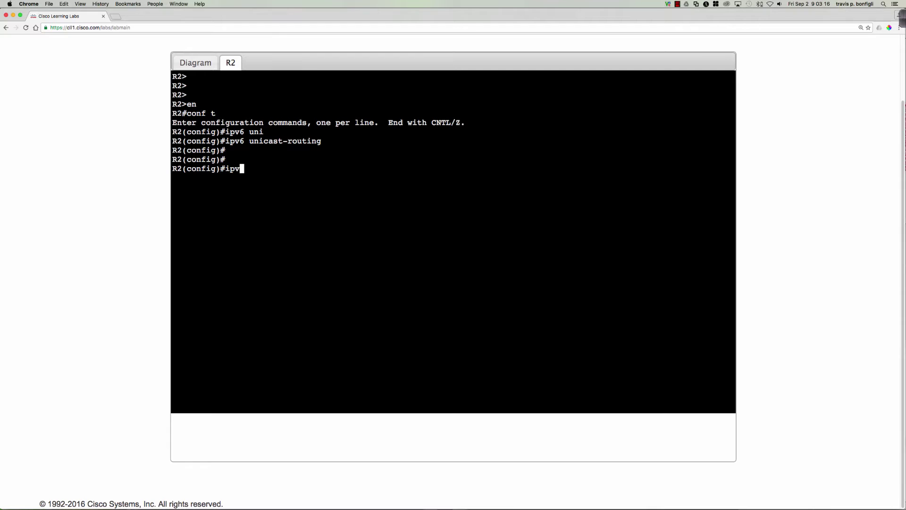
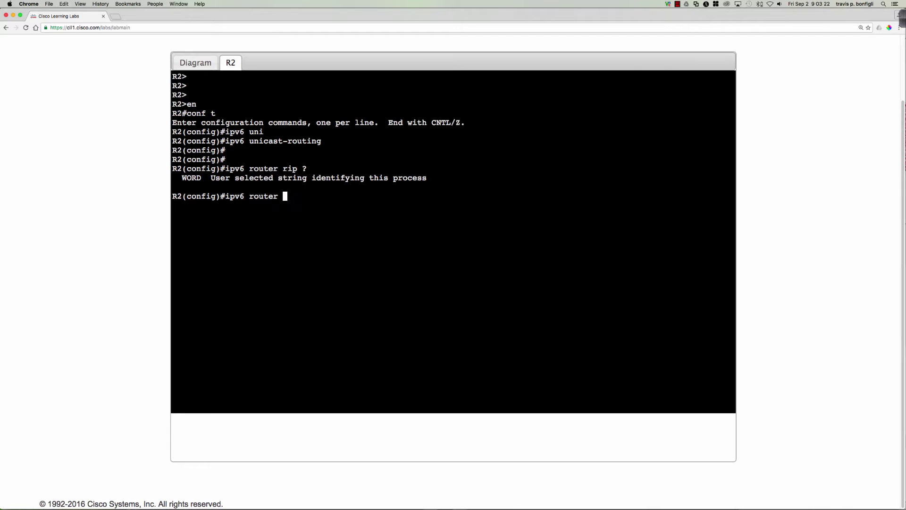
pyautogui.write('int')
# Check the procedure's interface requirements, then enter interface configuration mode for e0/1 on R2.
pyautogui.scroll(3, 129, 97)
pyautogui.click(369, 92)
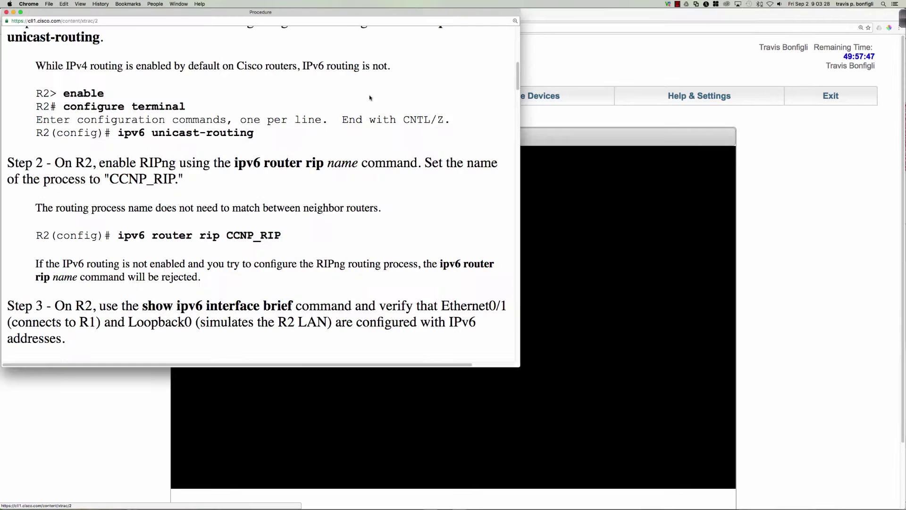
pyautogui.scroll(-15, 288, 152)
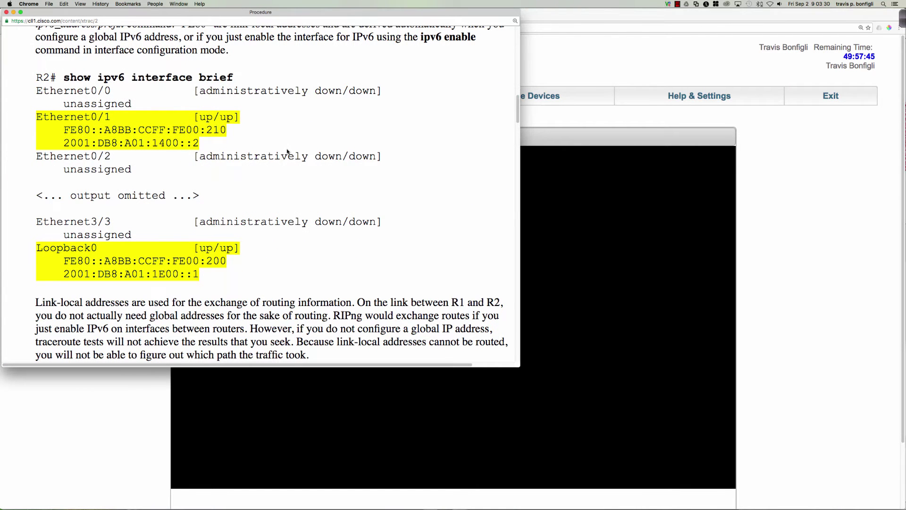
pyautogui.click(615, 250)
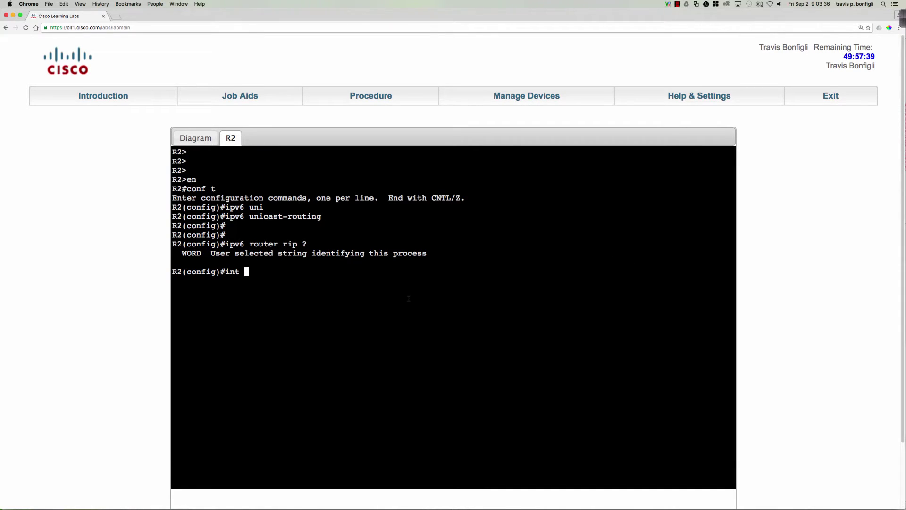
pyautogui.scroll(-3, 407, 300)
pyautogui.write('int e0/1')
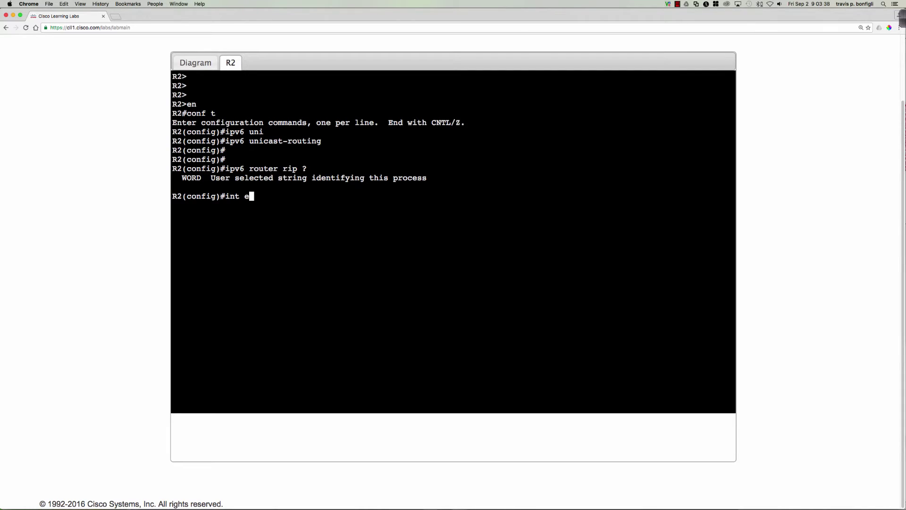
pyautogui.press('Return')
# Look up the ipv6 rip arguments and enable RIPng on Ethernet0/1 with ipv6 rip CCNP_RIP enable.
pyautogui.write('ip')
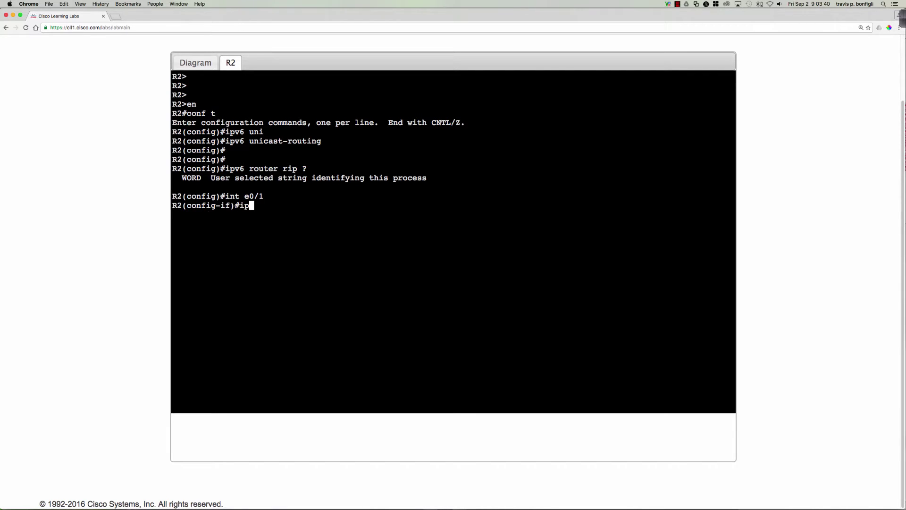
pyautogui.write('v6 rip /')
pyautogui.press('BackSpace')
pyautogui.write('?')
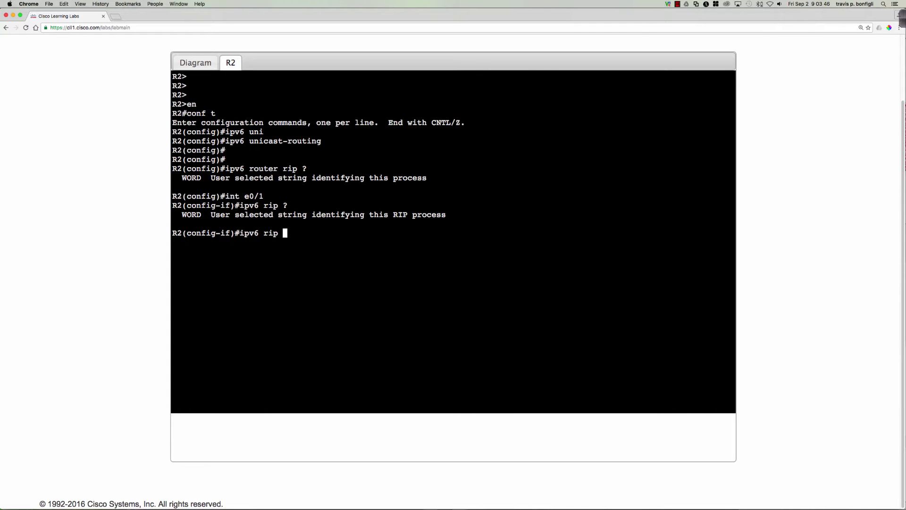
pyautogui.write('CCNP_RIP en')
pyautogui.press('Tab')
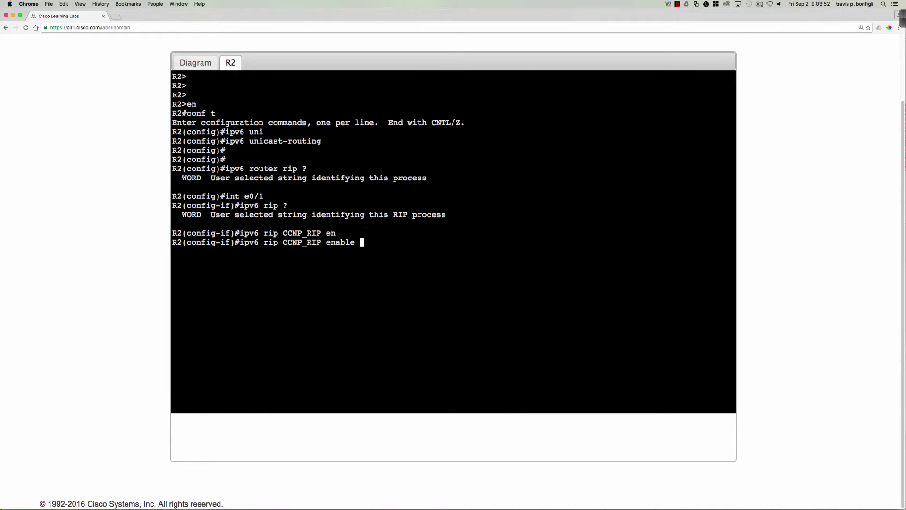
pyautogui.press('Return')
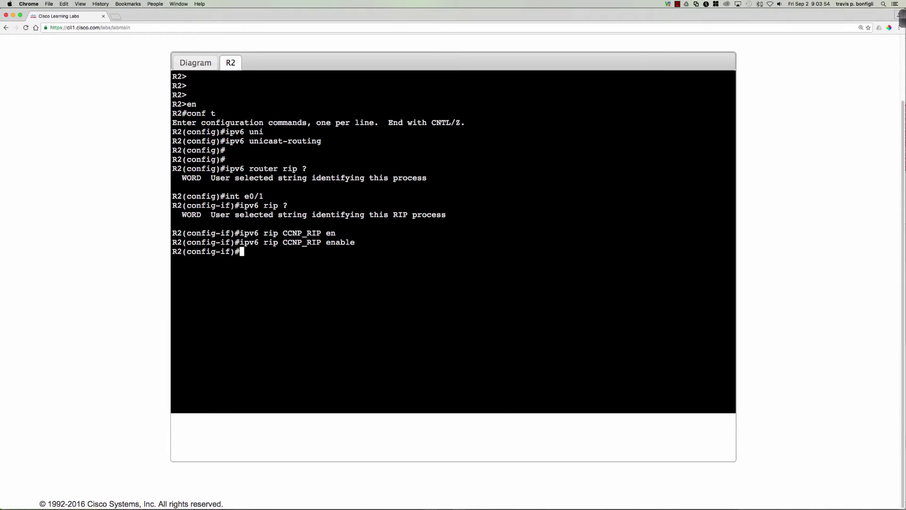
# Display R2's running configuration with do sh run and page through it to the ipv6 router rip entry.
pyautogui.write('do sh run')
pyautogui.press('Return')
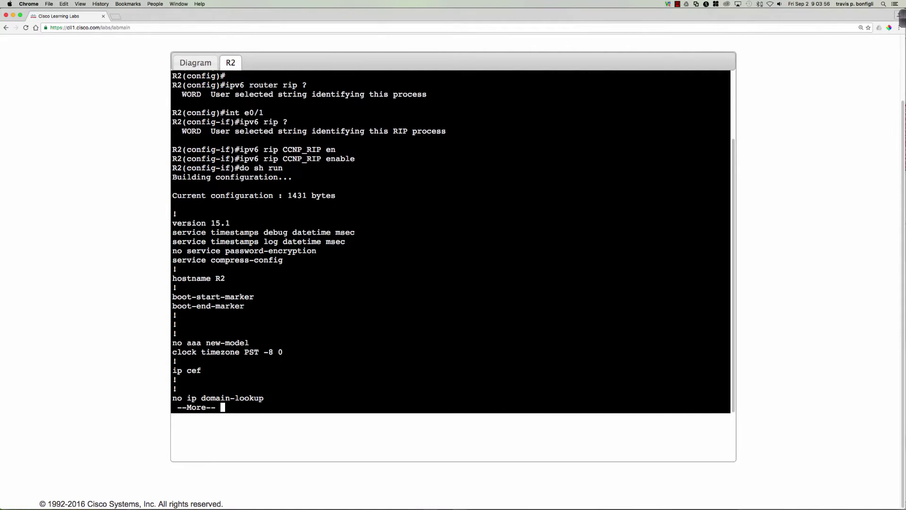
pyautogui.press('space')
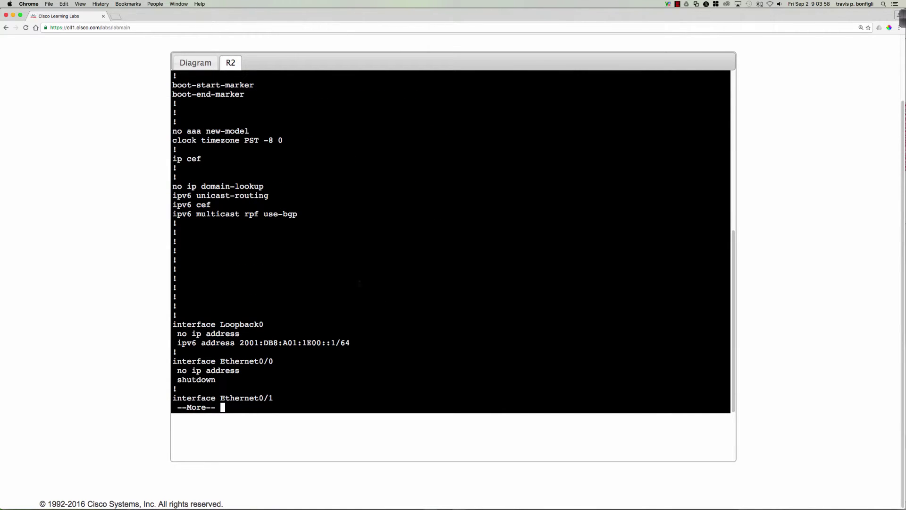
pyautogui.press('space')
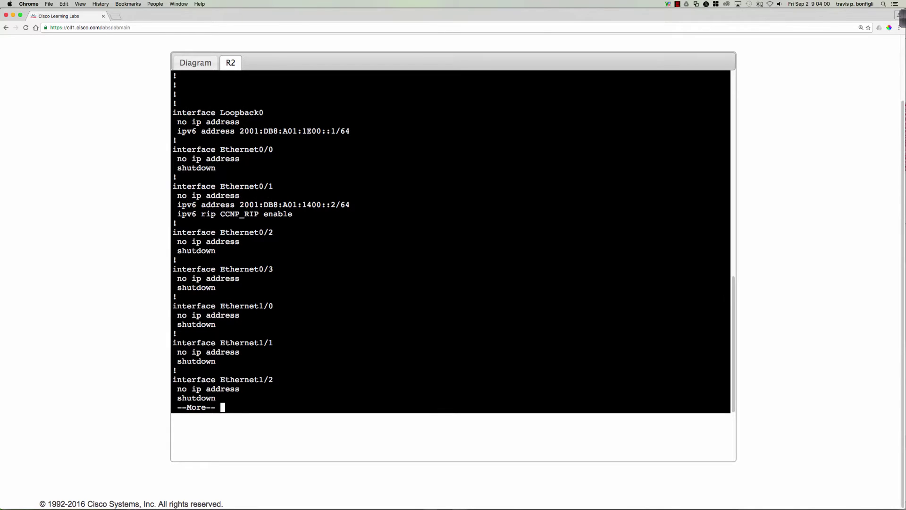
pyautogui.press('space')
pyautogui.press('space')
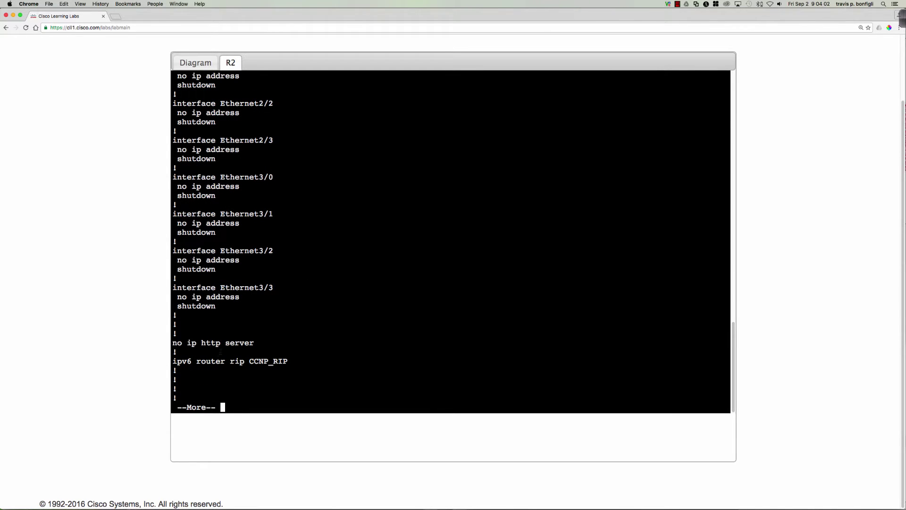
pyautogui.moveTo(173, 361); pyautogui.dragTo(286, 360)
pyautogui.click(414, 346)
# Compare the ipv6 rip line under Ethernet0/1 with the ipv6 router rip entry in the running configuration.
pyautogui.scroll(6, 375, 345)
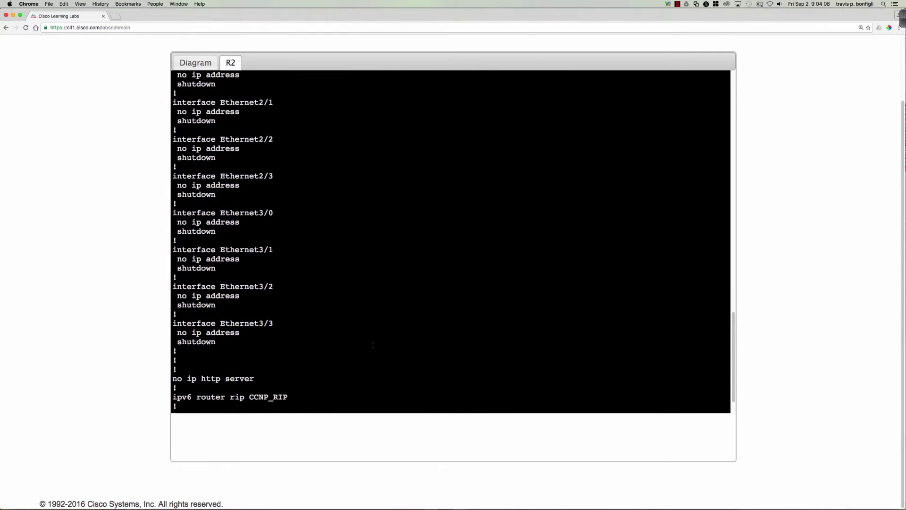
pyautogui.scroll(5, 373, 345)
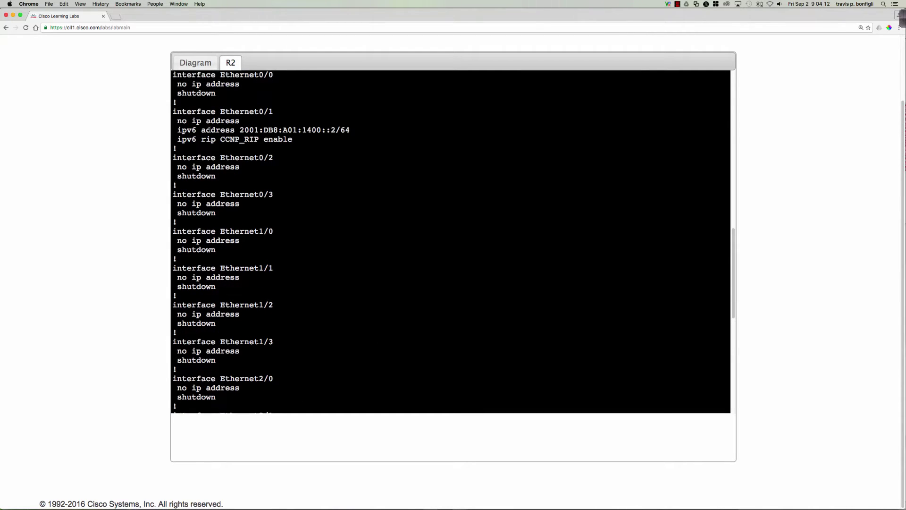
pyautogui.moveTo(178, 138); pyautogui.dragTo(294, 139)
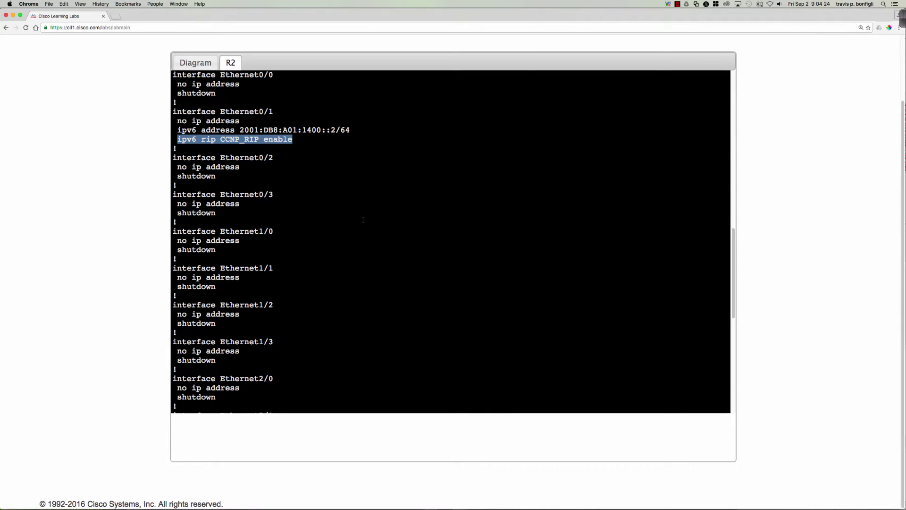
pyautogui.scroll(-10, 363, 220)
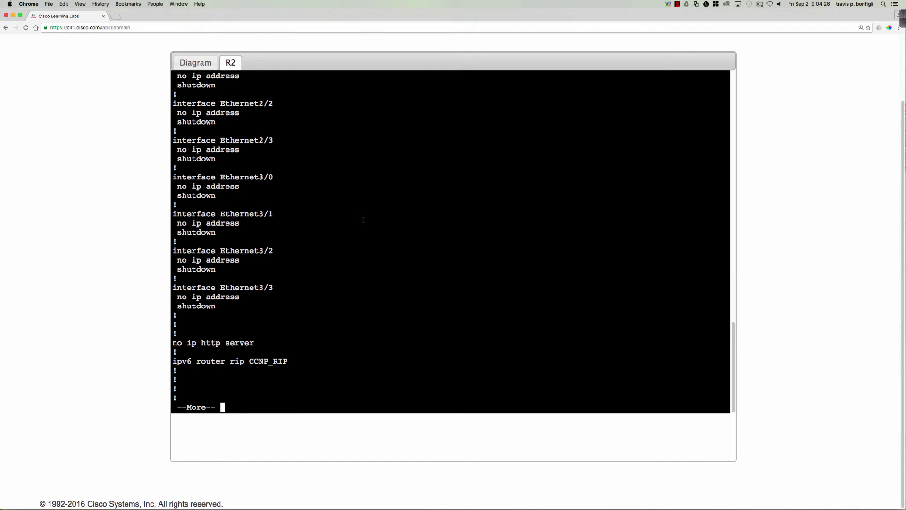
pyautogui.moveTo(296, 361); pyautogui.dragTo(177, 361)
pyautogui.click(357, 360)
# Leave the configuration listing and enable RIPng on interface lo0 with ipv6 rip CCNP_RIP enable.
pyautogui.write('qint lo')
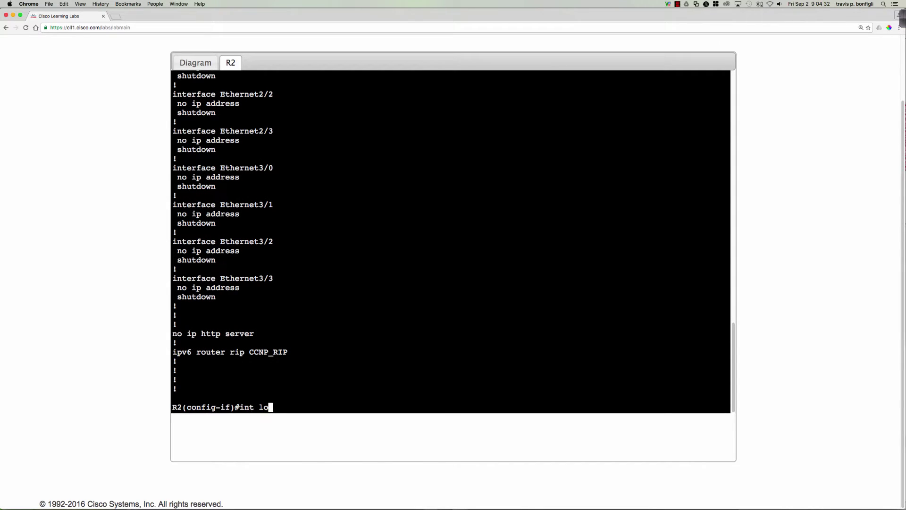
pyautogui.write('0')
pyautogui.press('Return')
pyautogui.write('ipv6 rip CCNP_RIP enable')
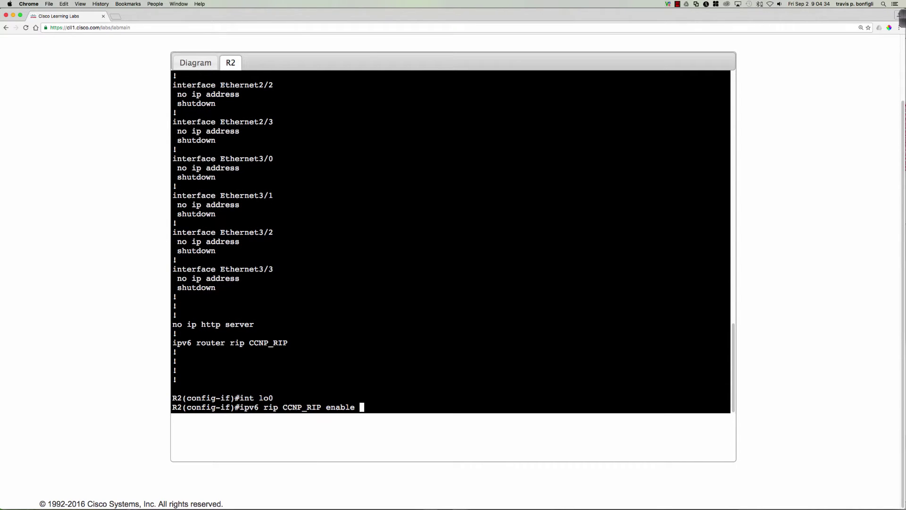
pyautogui.press('Return')
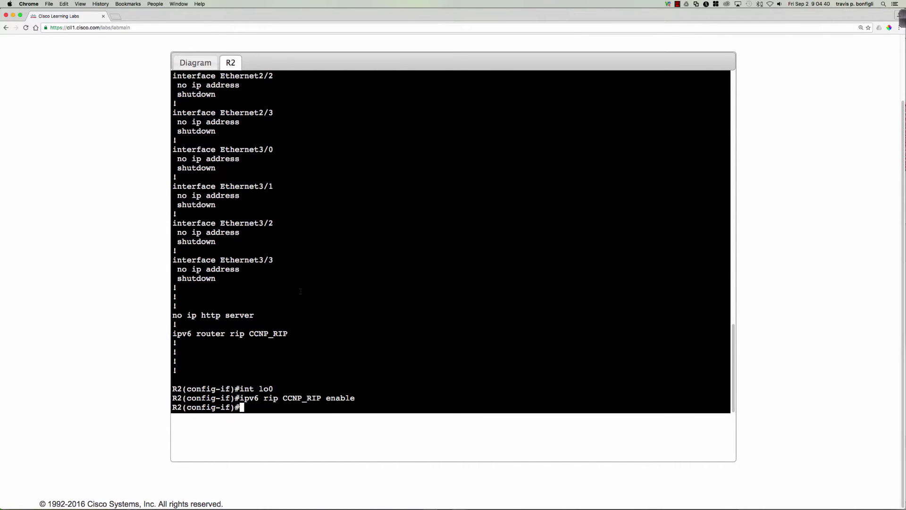
# Review Steps 2 through 5 of the procedure for the next verification command and return to the R2 console.
pyautogui.scroll(15, 301, 291)
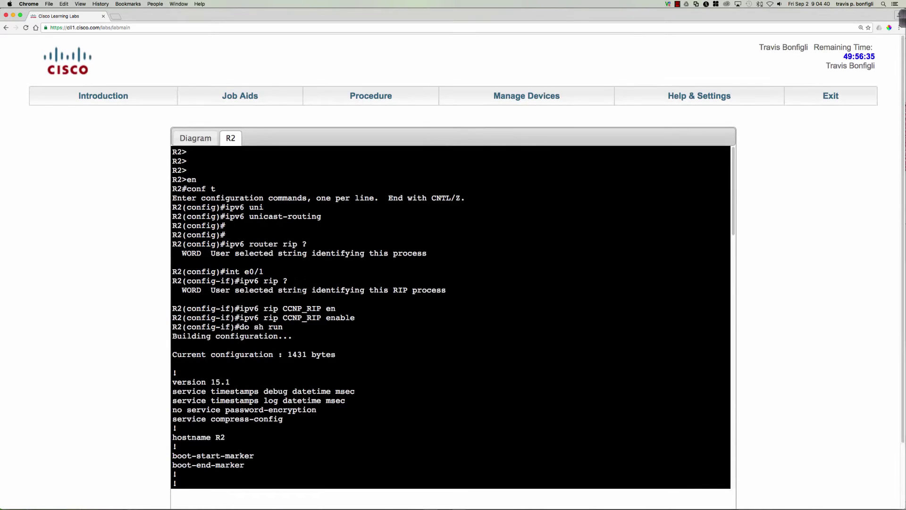
pyautogui.click(382, 96)
pyautogui.scroll(-10, 285, 176)
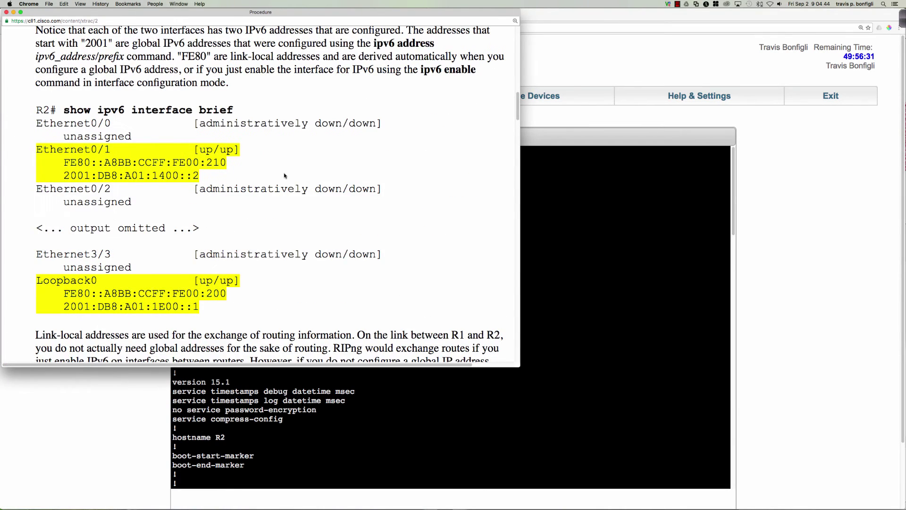
pyautogui.scroll(12, 284, 176)
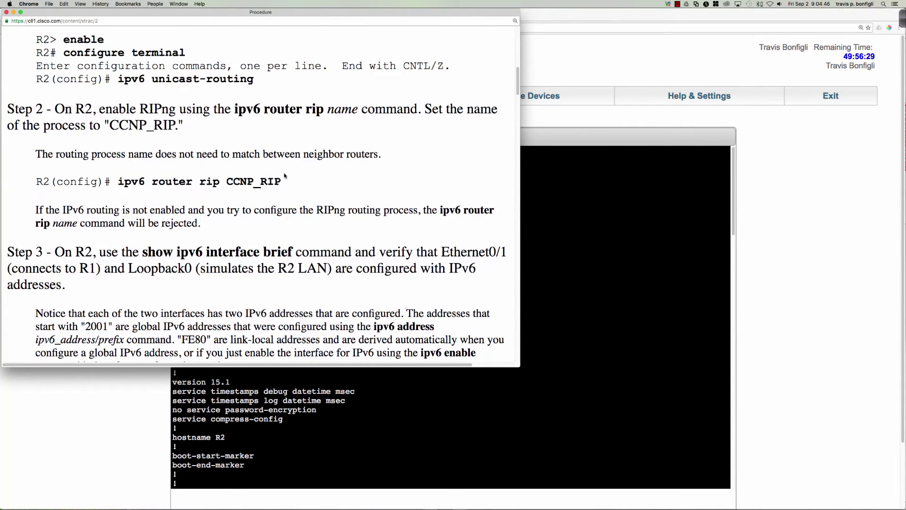
pyautogui.scroll(-10, 285, 175)
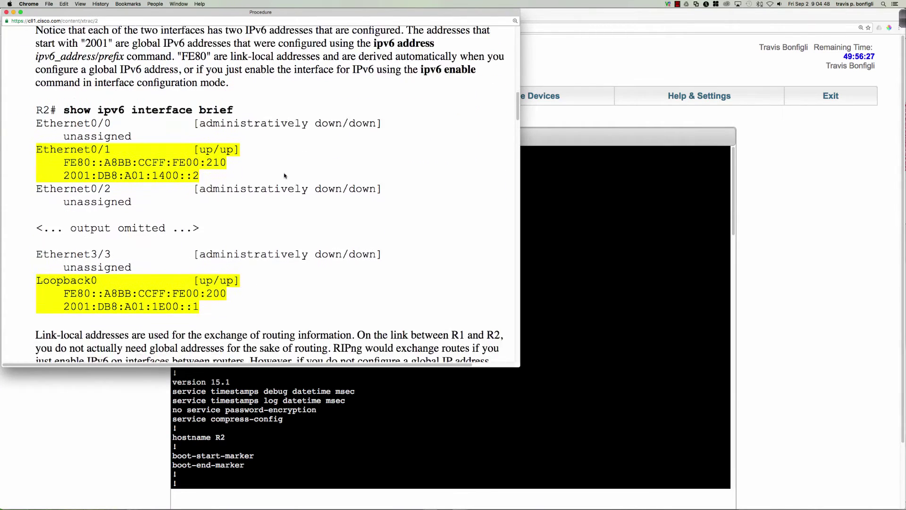
pyautogui.scroll(-8, 285, 175)
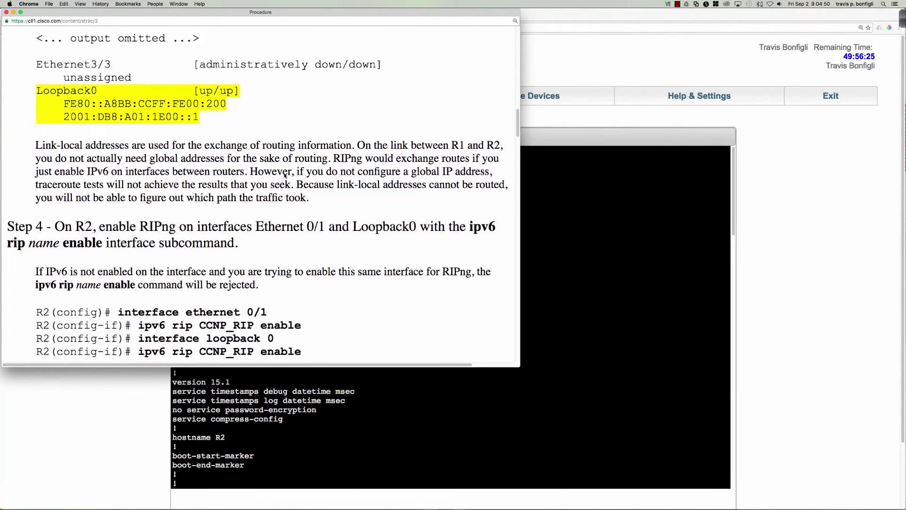
pyautogui.scroll(-5, 285, 175)
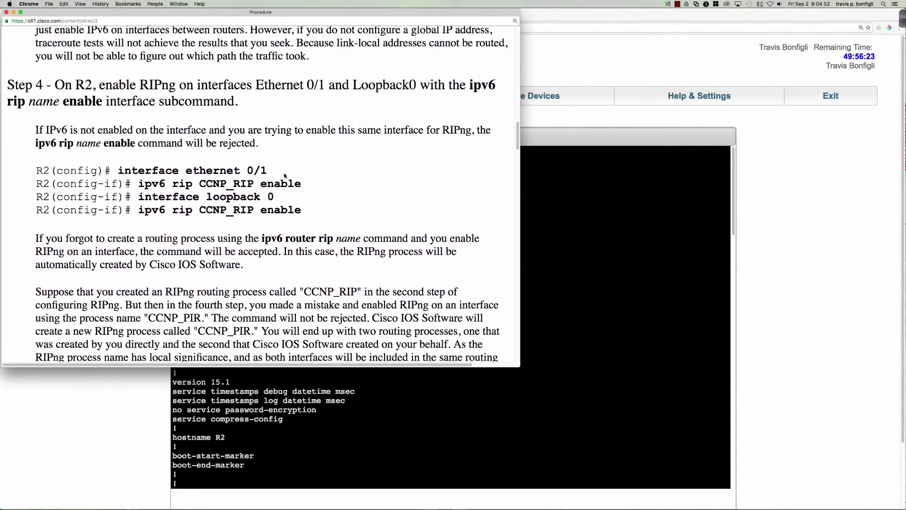
pyautogui.scroll(-6, 285, 176)
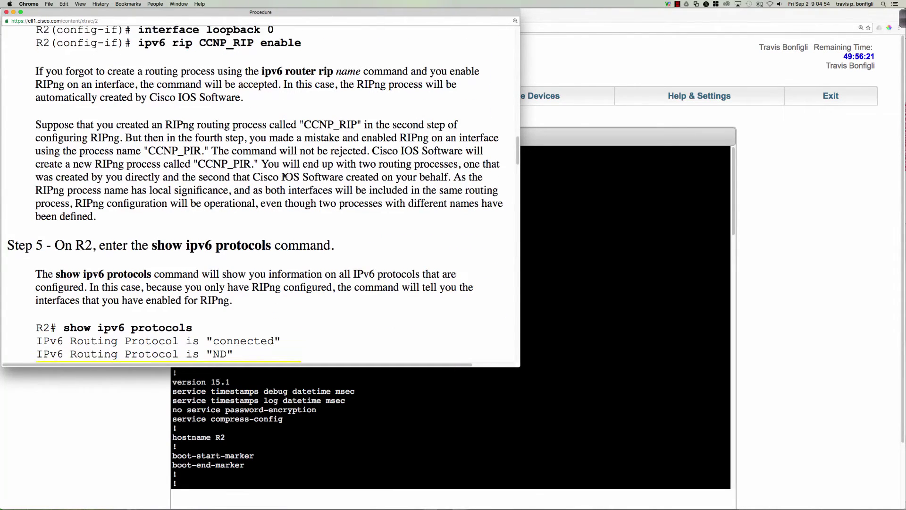
pyautogui.scroll(-5, 285, 176)
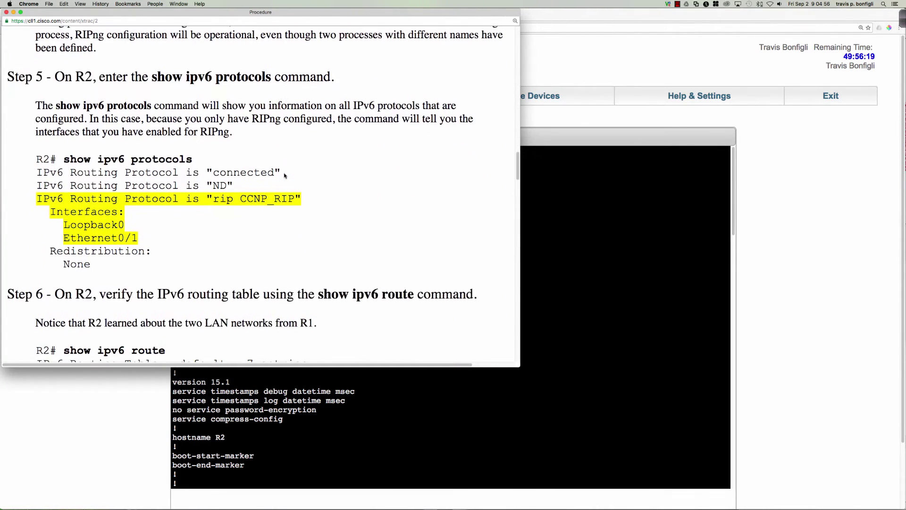
pyautogui.scroll(-3, 284, 175)
pyautogui.click(633, 283)
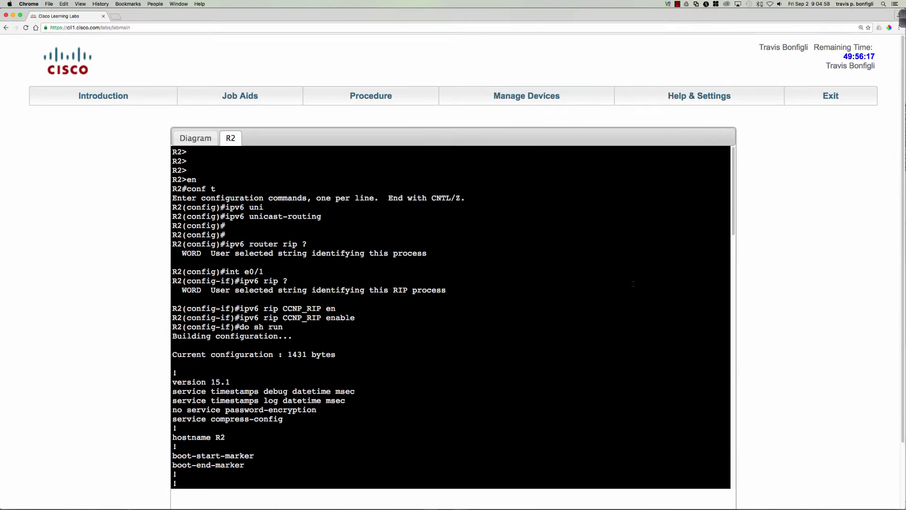
pyautogui.click(371, 95)
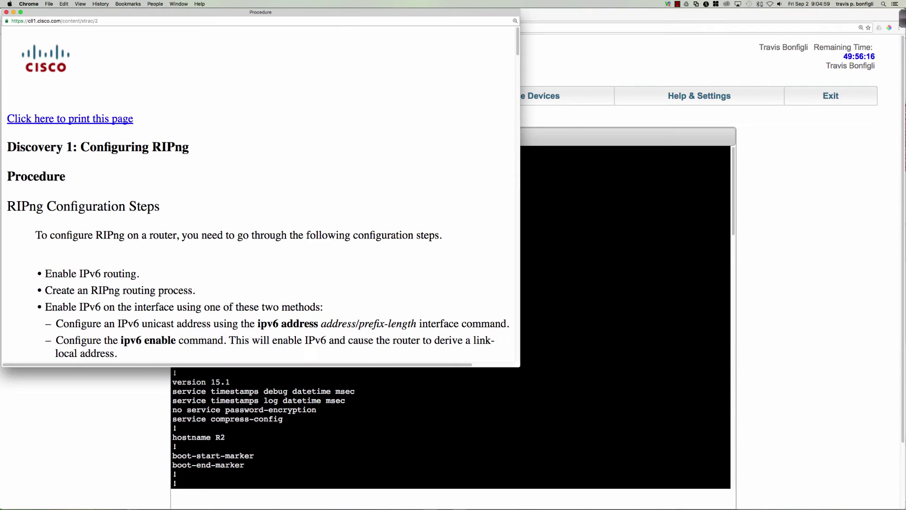
pyautogui.click(628, 286)
# Run do sh ipv6 proto on R2 and examine the interfaces listed for the CCNP_RIP process.
pyautogui.scroll(-2, 573, 282)
pyautogui.press('Return')
pyautogui.press('Return')
pyautogui.press('Return')
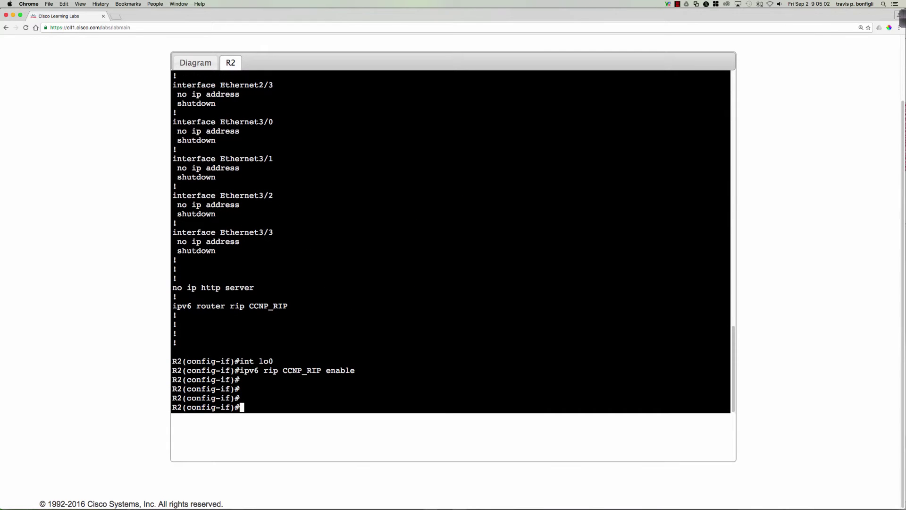
pyautogui.write('do sh ipv6 proto')
pyautogui.press('Return')
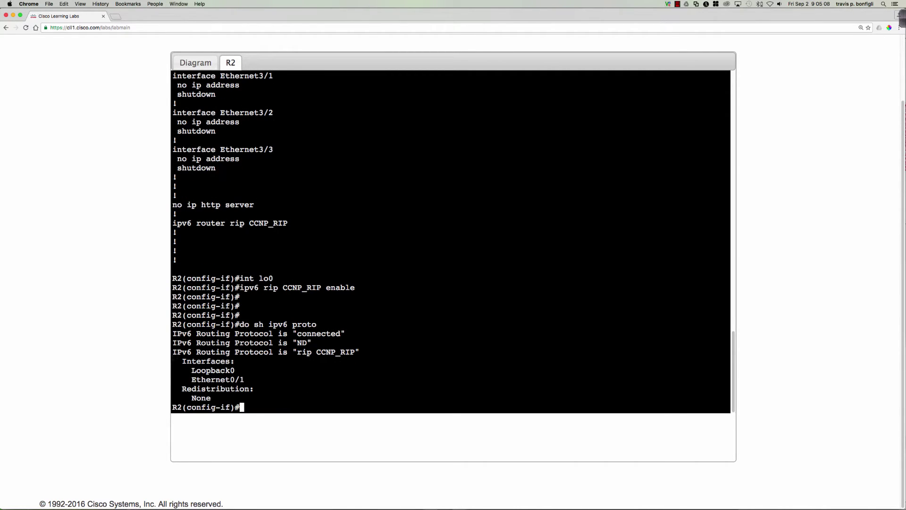
pyautogui.moveTo(182, 360); pyautogui.dragTo(254, 380)
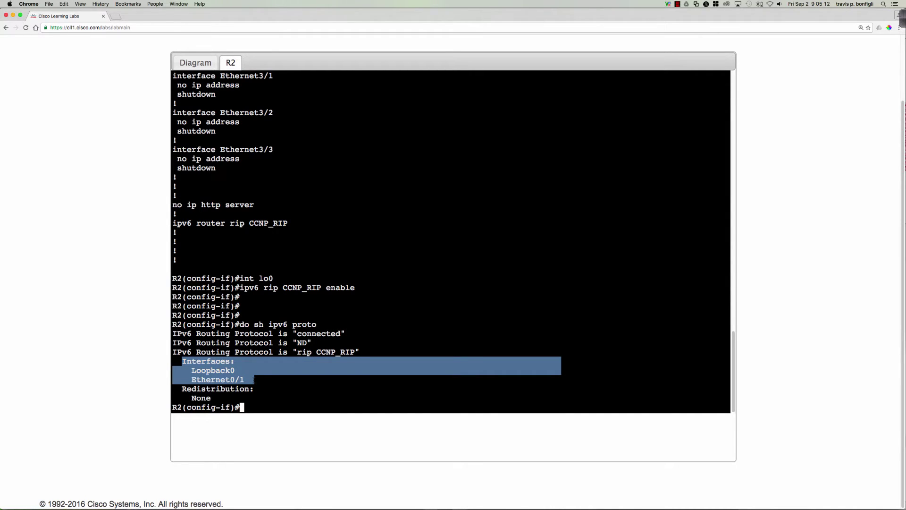
pyautogui.click(286, 404)
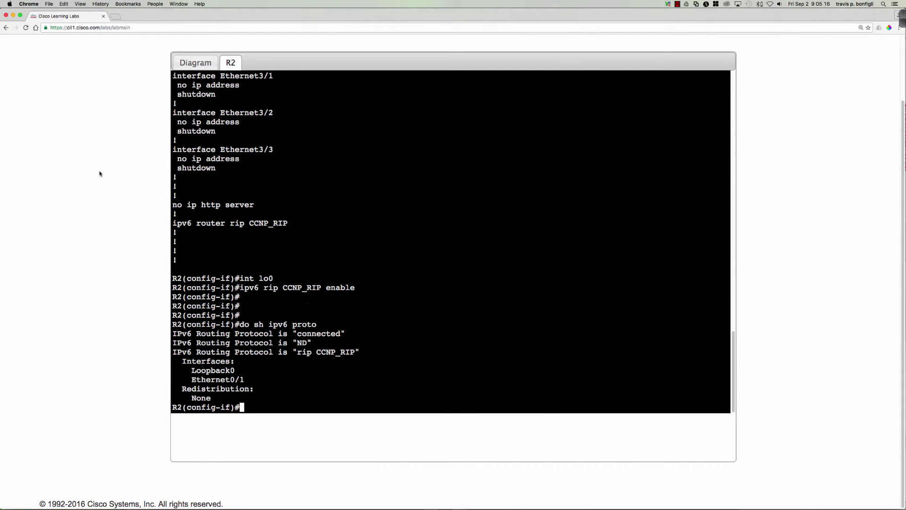
# Open the procedure and find Step 6 on verifying R2's IPv6 routing table with show ipv6 route.
pyautogui.scroll(3, 101, 173)
pyautogui.click(368, 96)
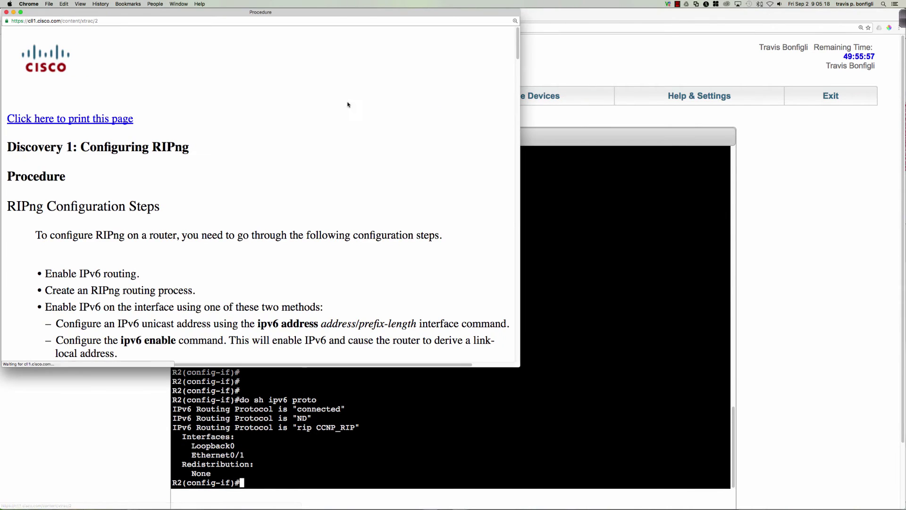
pyautogui.scroll(-20, 244, 203)
pyautogui.scroll(-5, 243, 203)
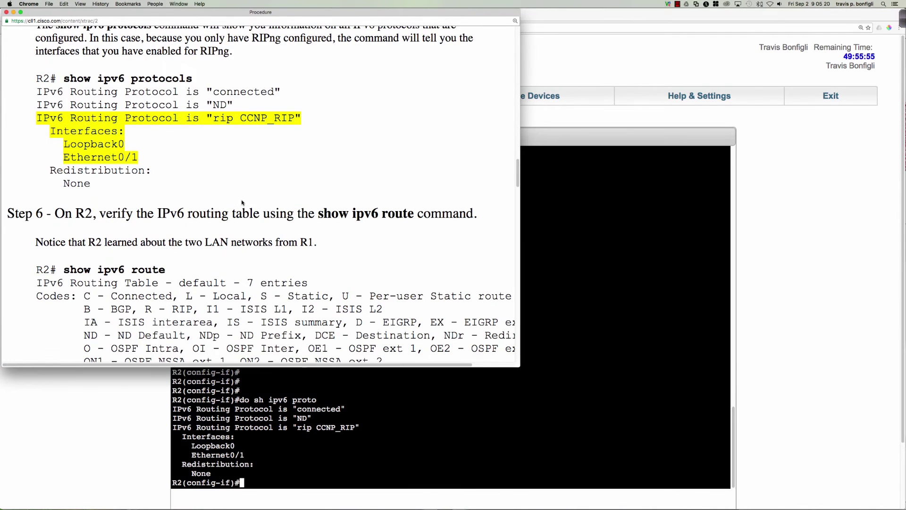
# Check the expected routes in Step 6, return to the R2 console and run do sh ipv6 route rip.
pyautogui.scroll(-3, 242, 204)
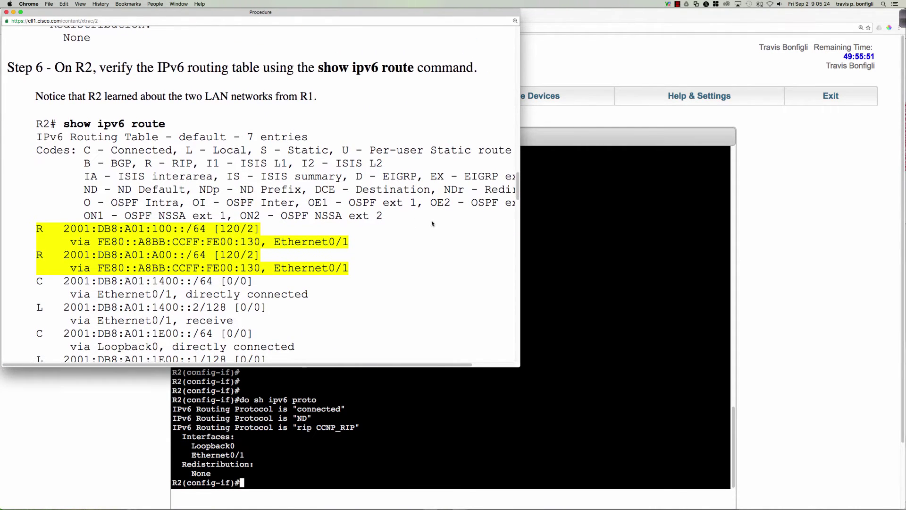
pyautogui.click(599, 247)
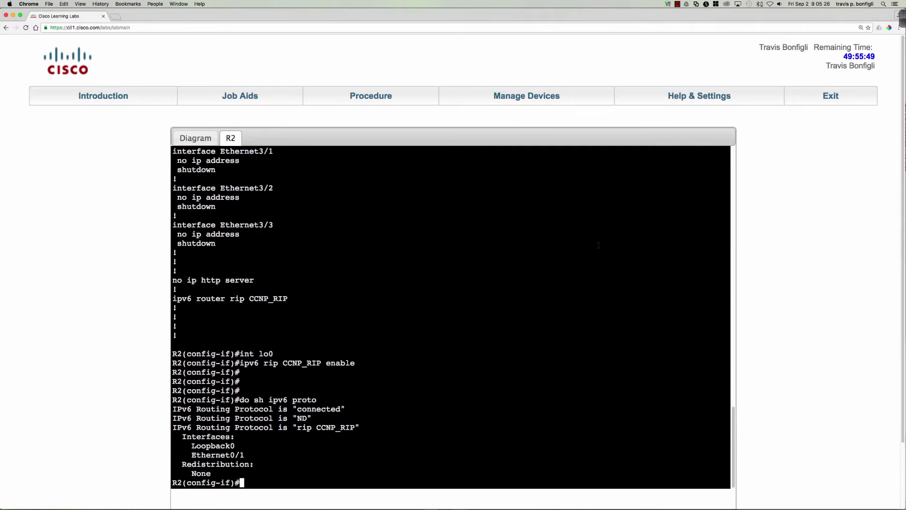
pyautogui.scroll(-3, 598, 245)
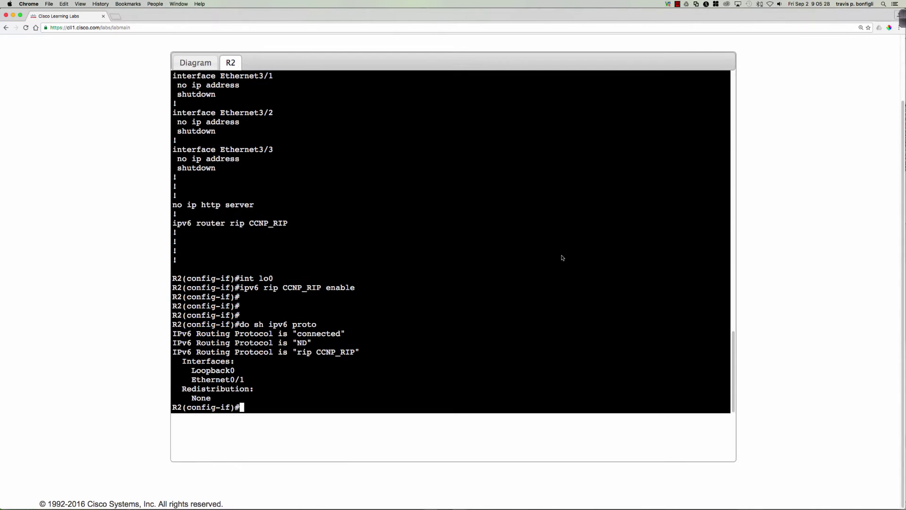
pyautogui.write('do sh ipv6 route ')
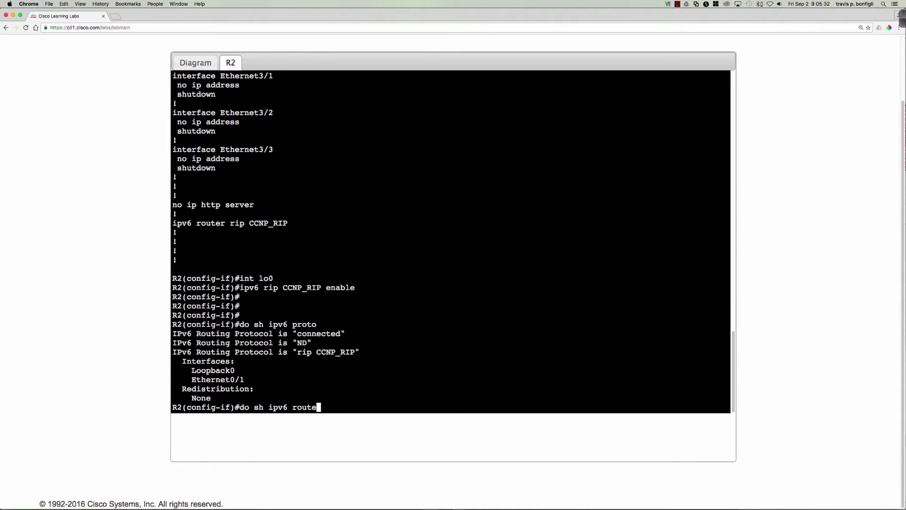
pyautogui.write('rip')
pyautogui.press('Return')
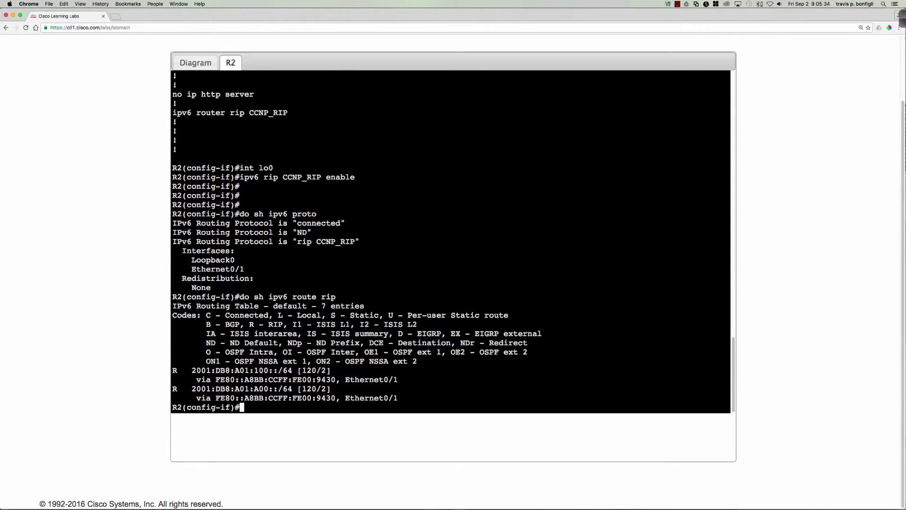
# Examine the link-local next-hop address of the first RIP route in R2's routing table output.
pyautogui.press('Return')
pyautogui.press('Return')
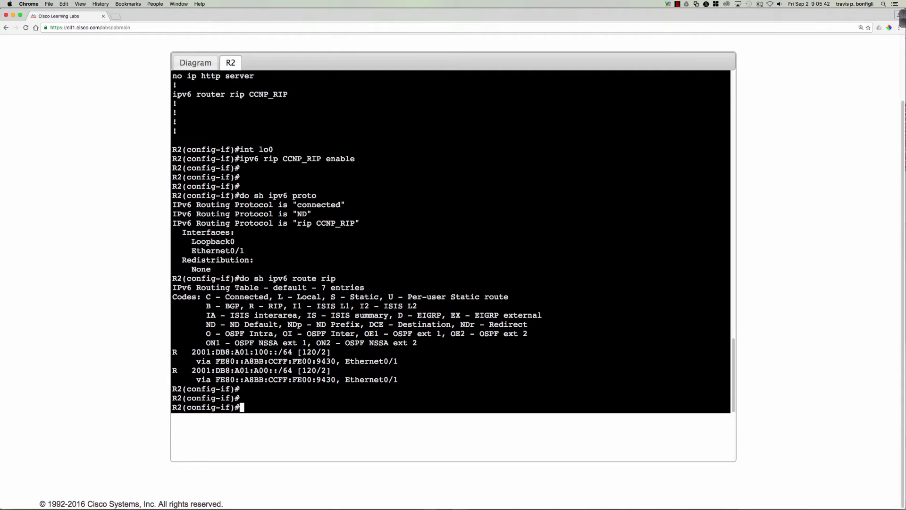
pyautogui.moveTo(217, 361); pyautogui.dragTo(336, 362)
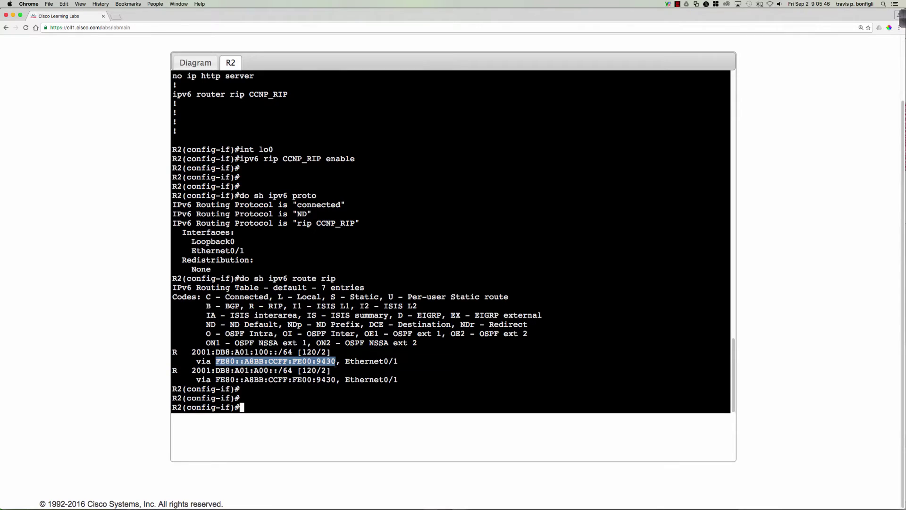
pyautogui.click(546, 353)
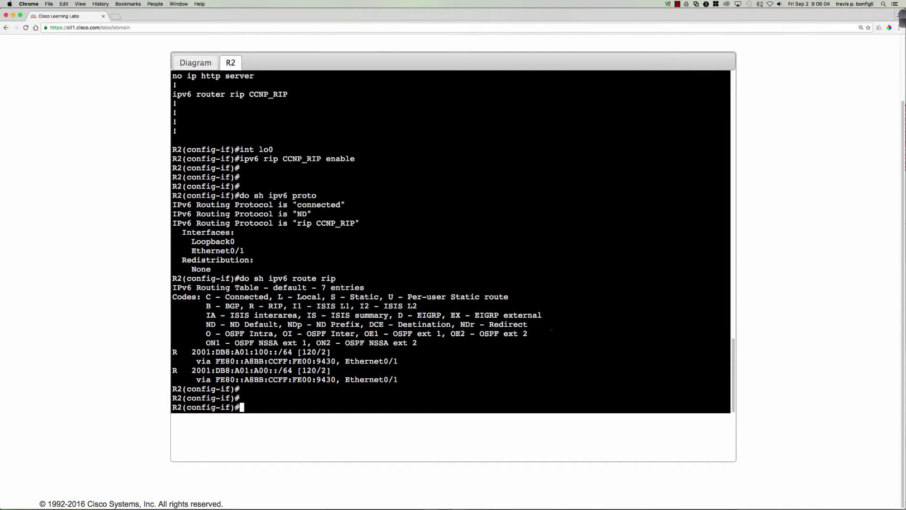
# Reopen the procedure and review Step 6's explanation of the RIPng route metric and its R1–R2 topology diagram.
pyautogui.scroll(4, 163, 274)
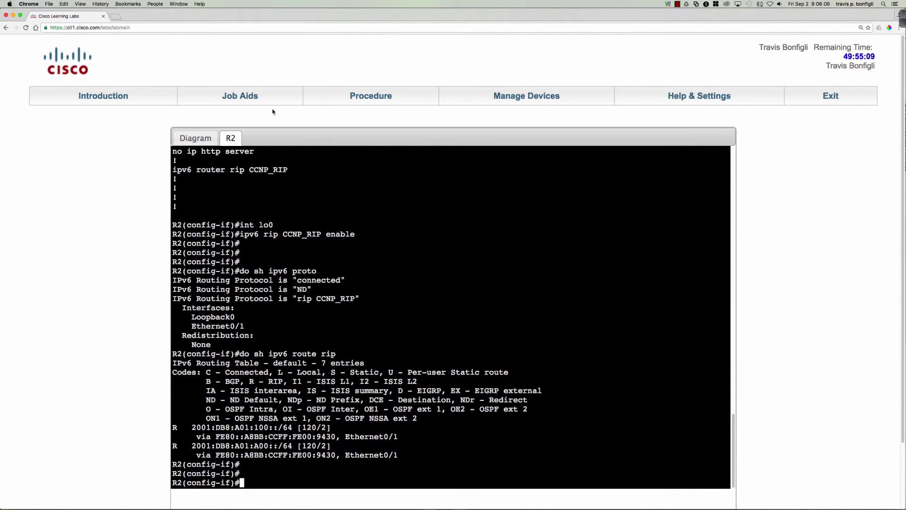
pyautogui.click(347, 95)
pyautogui.scroll(-10, 227, 228)
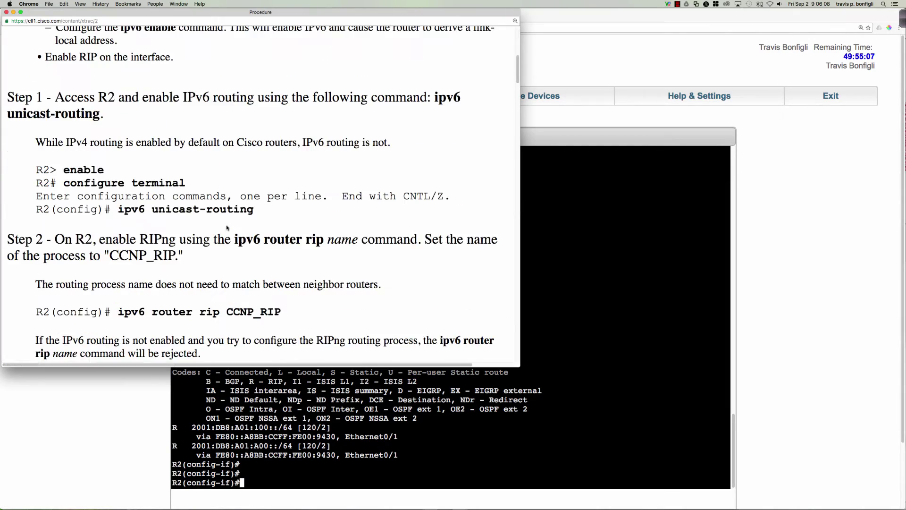
pyautogui.scroll(-12, 226, 227)
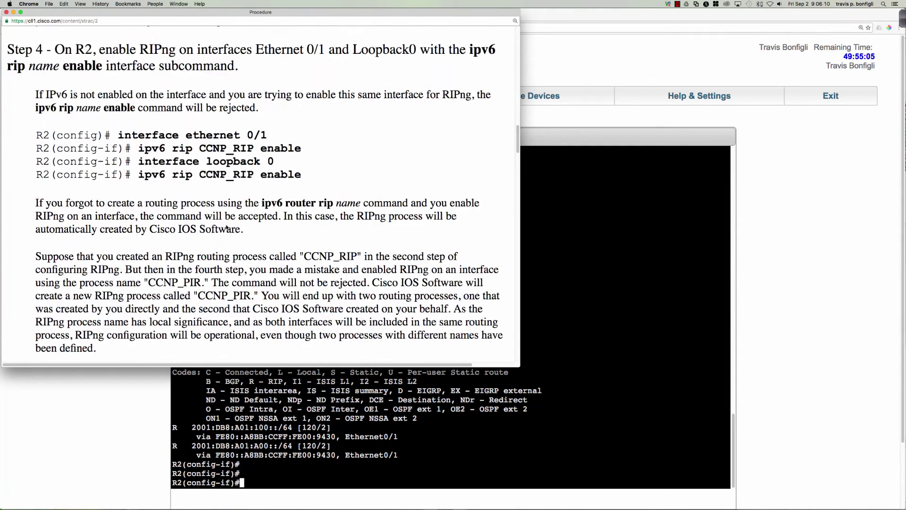
pyautogui.scroll(-12, 226, 227)
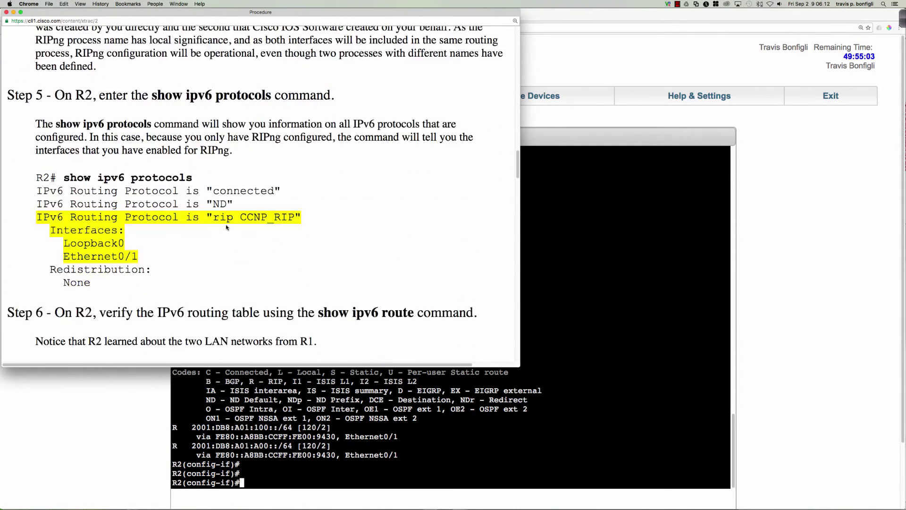
pyautogui.scroll(-10, 226, 227)
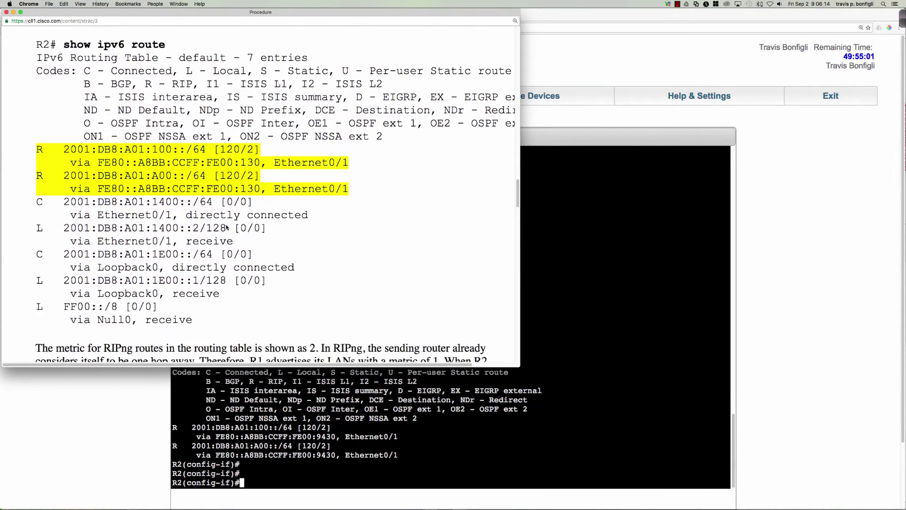
pyautogui.scroll(-6, 226, 228)
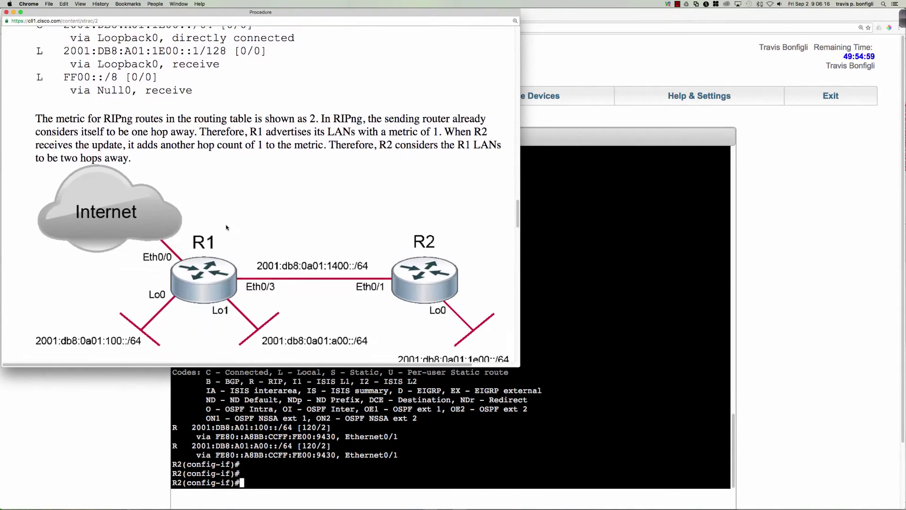
pyautogui.scroll(-3, 226, 227)
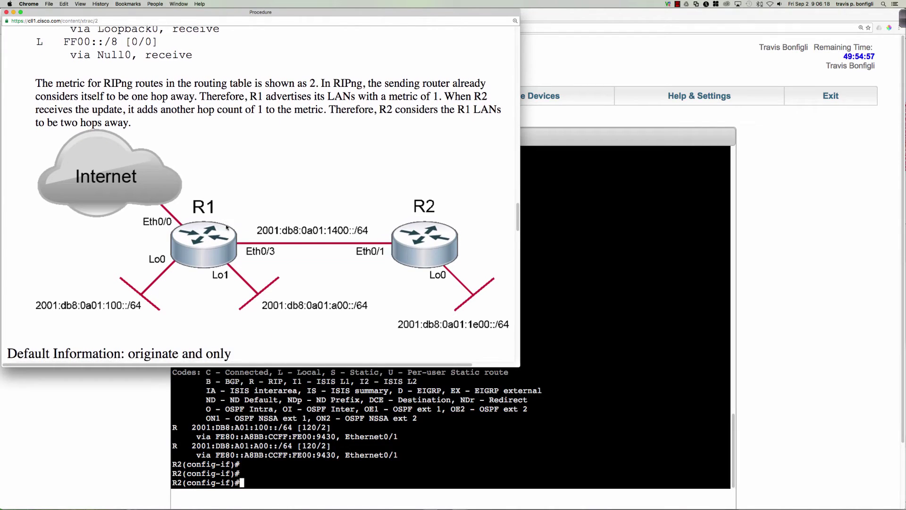
pyautogui.scroll(-1, 226, 228)
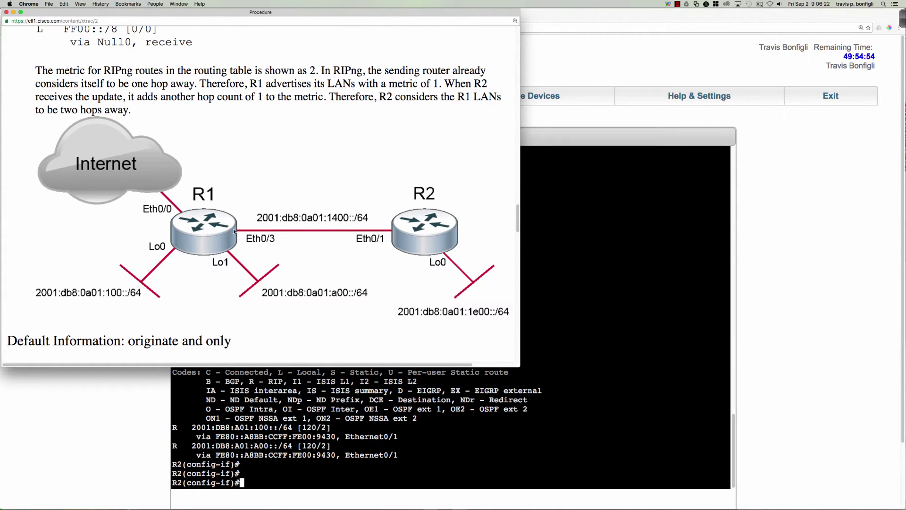
pyautogui.scroll(-1, 234, 231)
pyautogui.scroll(-2, 235, 231)
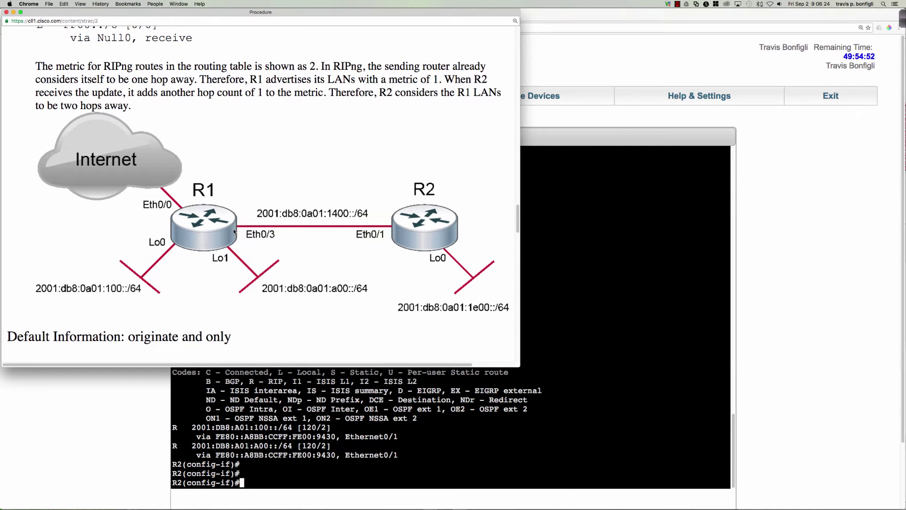
# Study the "Default Information: originate and only" section, including its diagram and the ipv6 rip name default-information command.
pyautogui.scroll(-10, 233, 230)
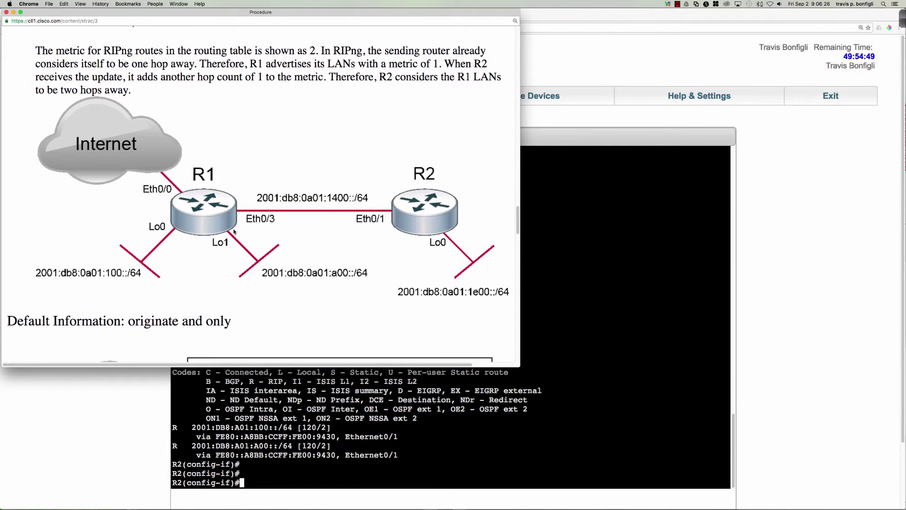
pyautogui.scroll(-4, 234, 231)
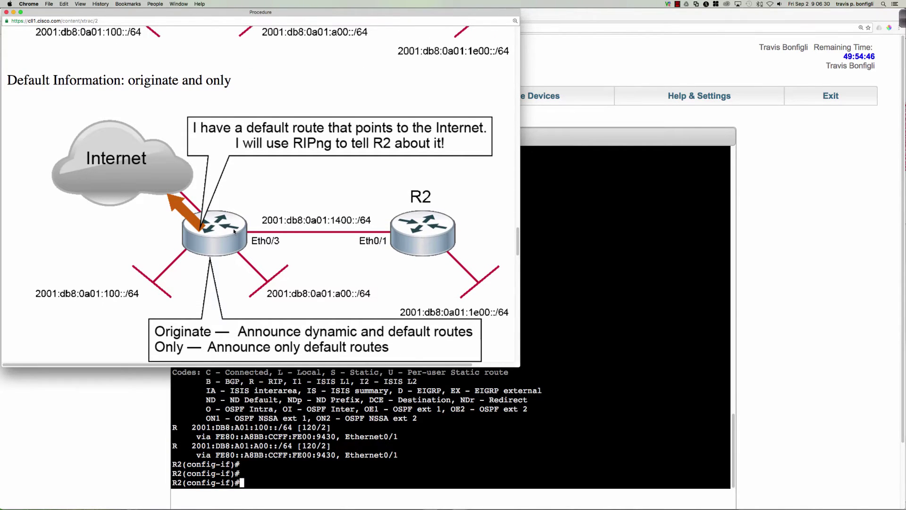
pyautogui.scroll(-2, 233, 230)
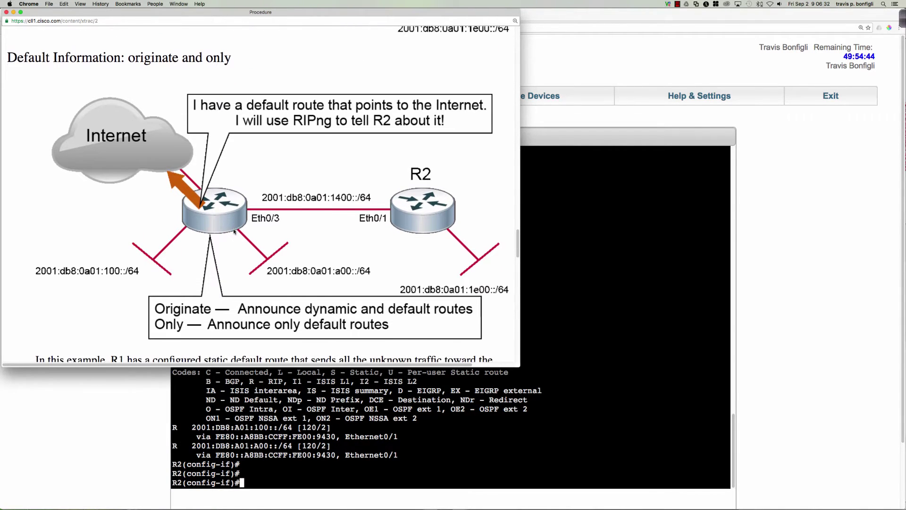
pyautogui.scroll(-3, 234, 231)
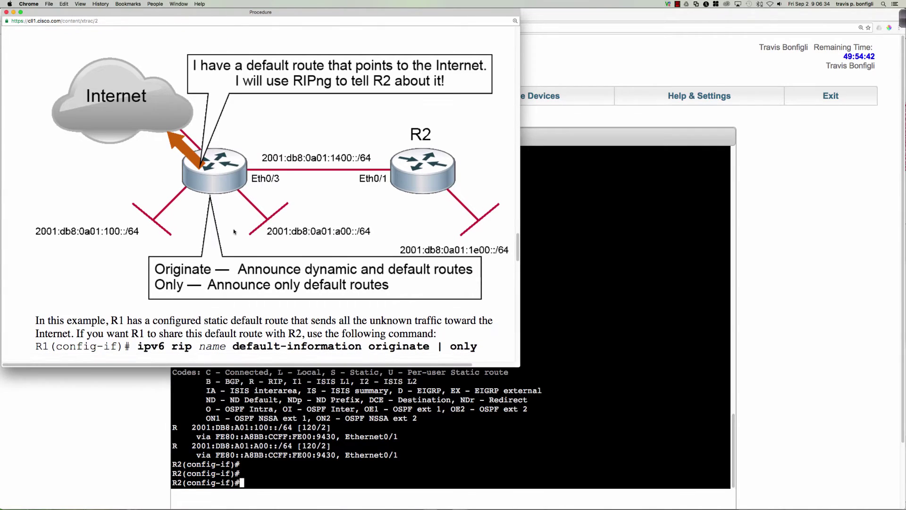
pyautogui.scroll(-1, 233, 231)
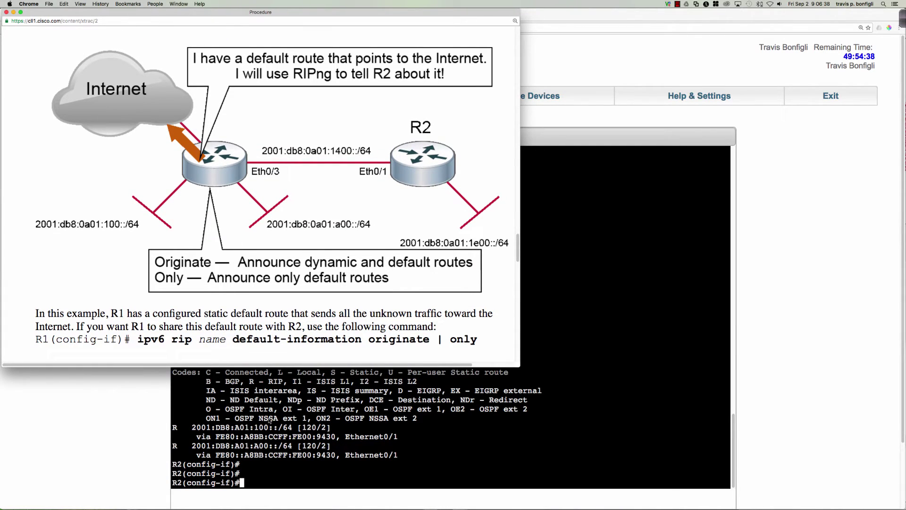
pyautogui.scroll(1, 228, 449)
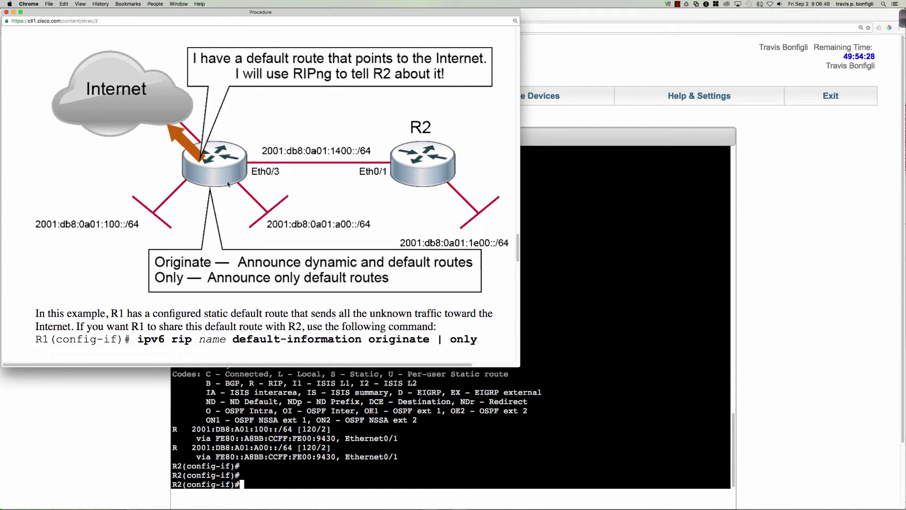
pyautogui.scroll(-2, 191, 252)
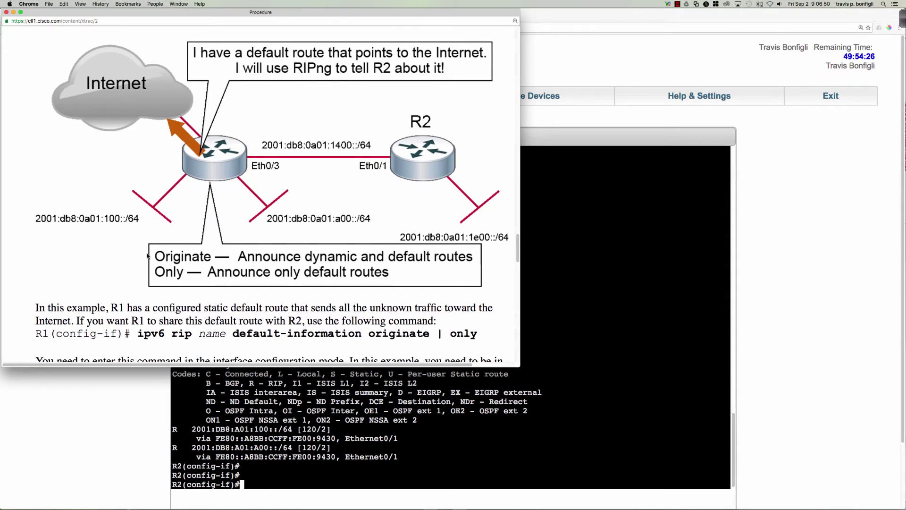
pyautogui.scroll(-5, 148, 256)
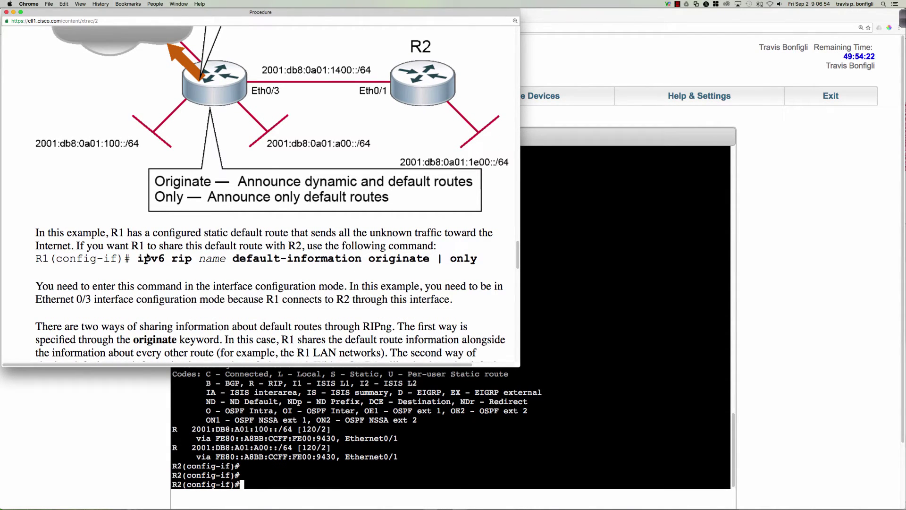
pyautogui.scroll(-2, 148, 256)
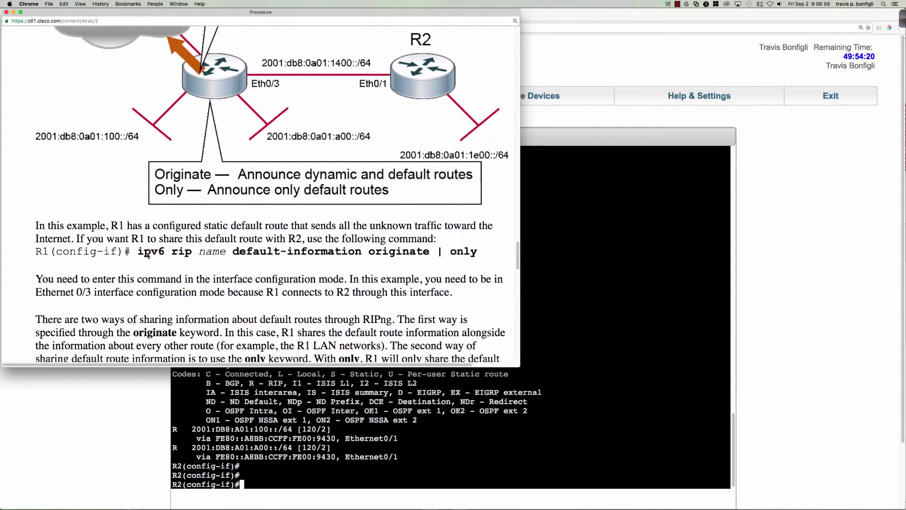
pyautogui.scroll(-1, 147, 256)
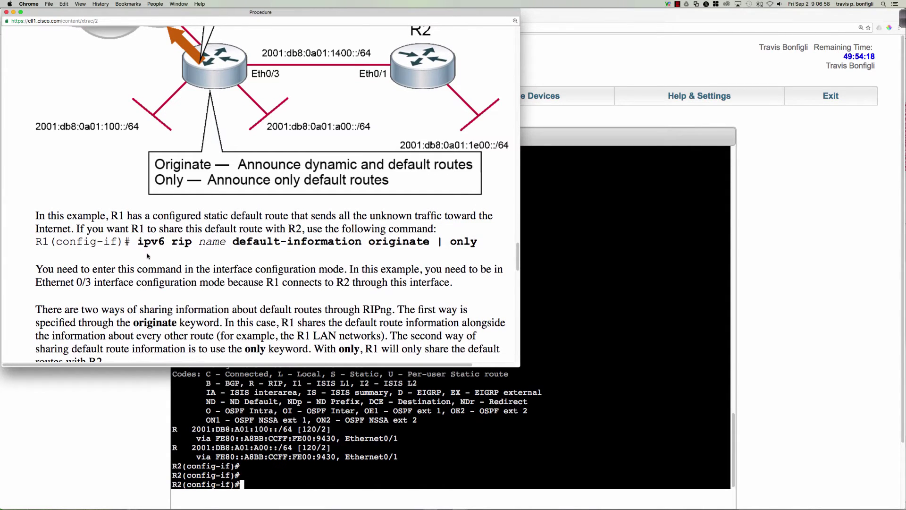
pyautogui.scroll(-1, 148, 256)
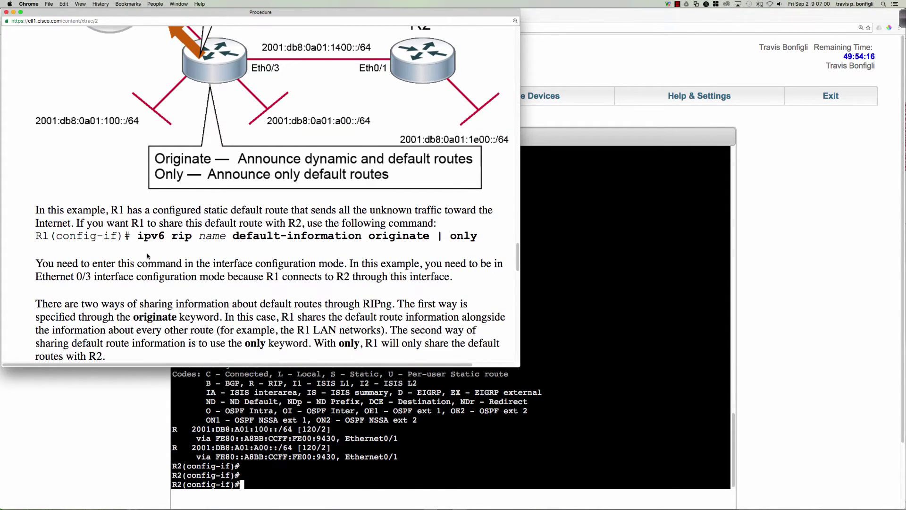
# Read Steps 7 through 9 on sharing R1's default route with default-information originate and only, and return to the R2 console.
pyautogui.scroll(-5, 320, 245)
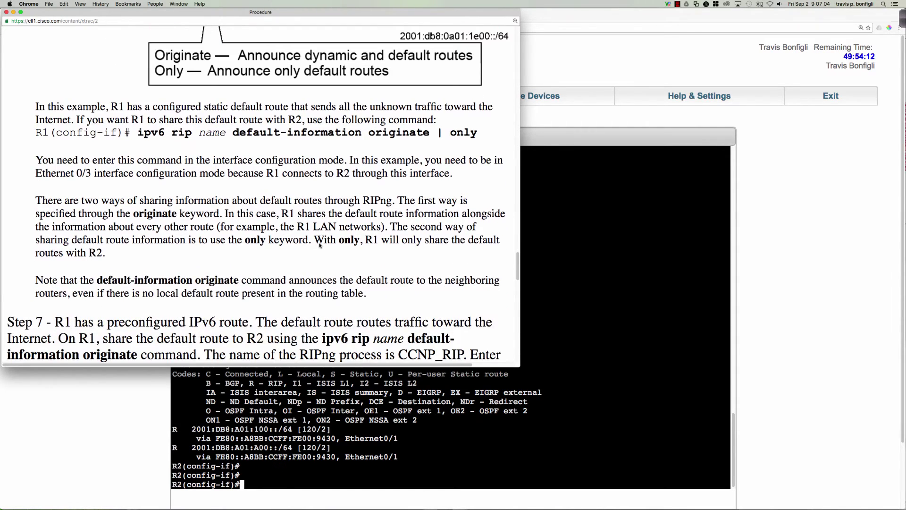
pyautogui.scroll(-1, 319, 245)
pyautogui.scroll(-4, 319, 246)
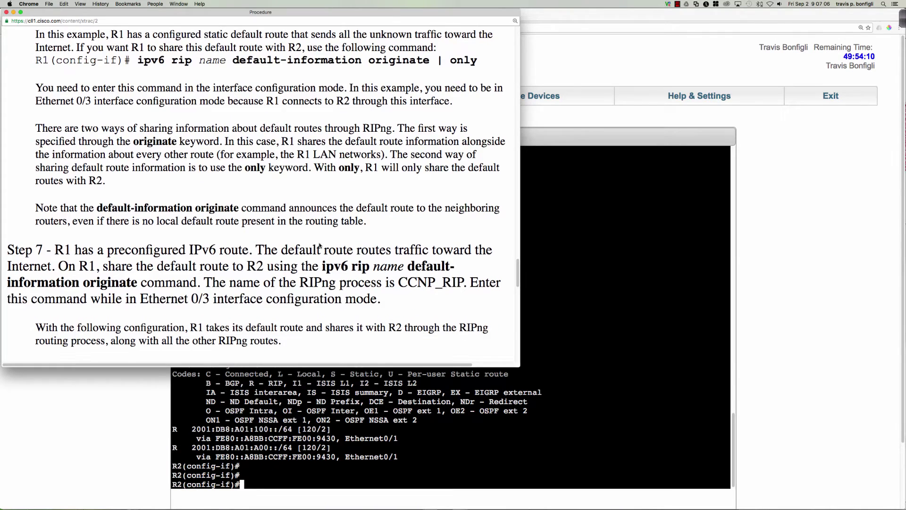
pyautogui.scroll(-8, 320, 246)
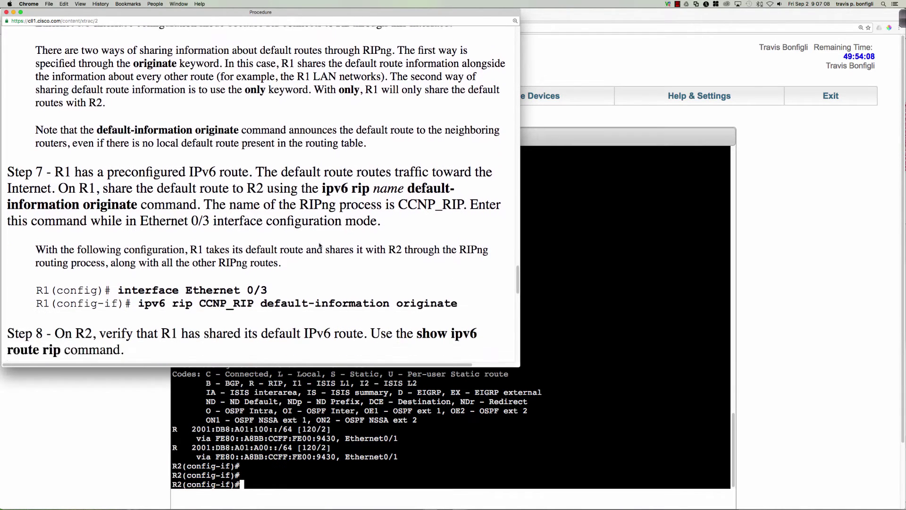
pyautogui.scroll(-5, 319, 245)
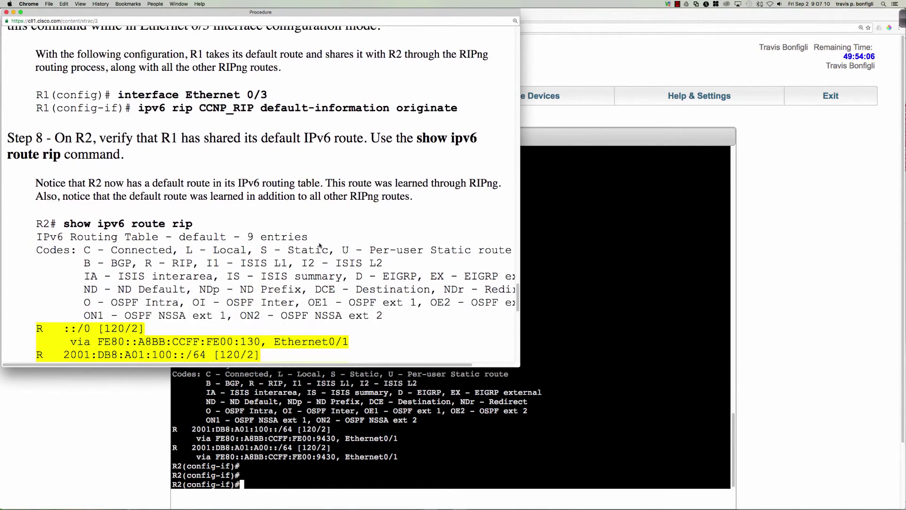
pyautogui.scroll(-6, 320, 244)
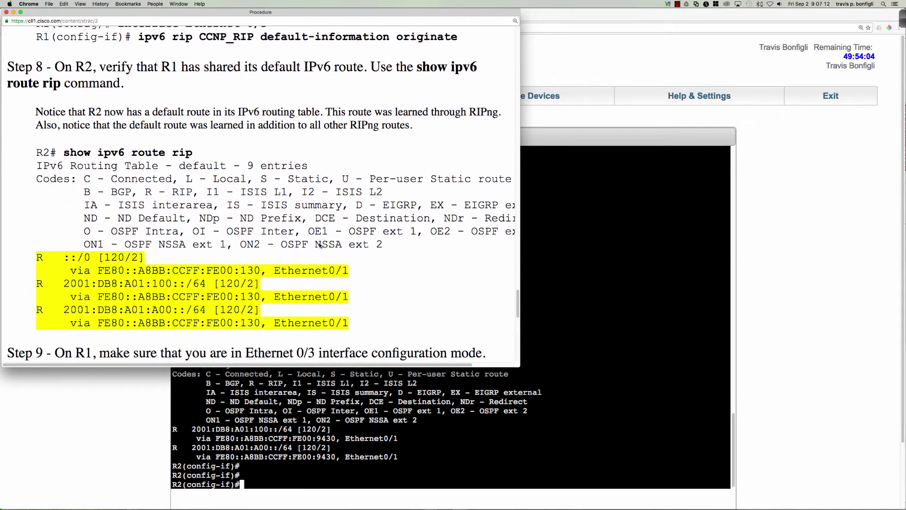
pyautogui.scroll(-4, 319, 246)
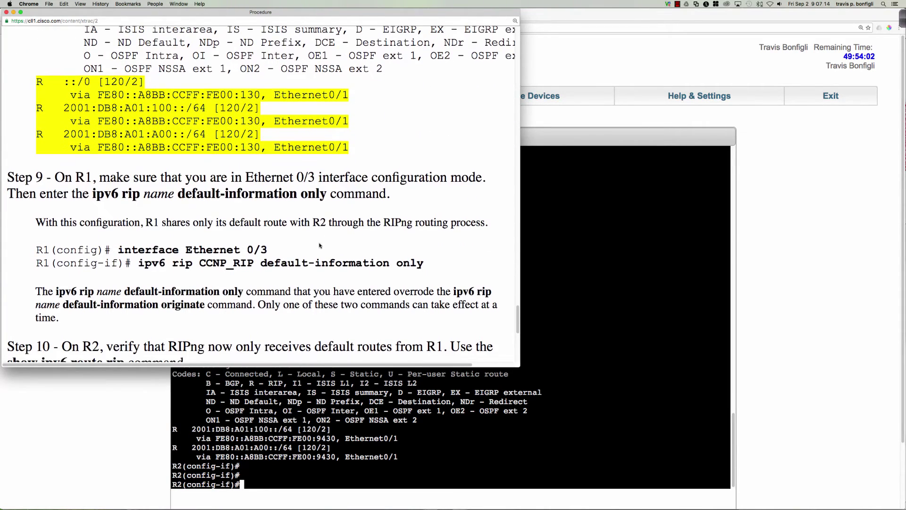
pyautogui.click(558, 263)
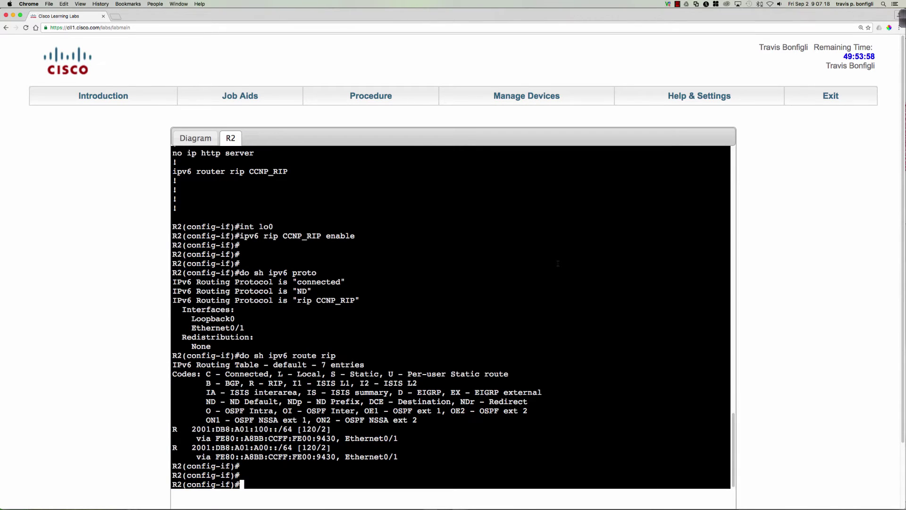
# Open R1's console from the topology diagram and enter global configuration mode with en and conf t.
pyautogui.click(196, 137)
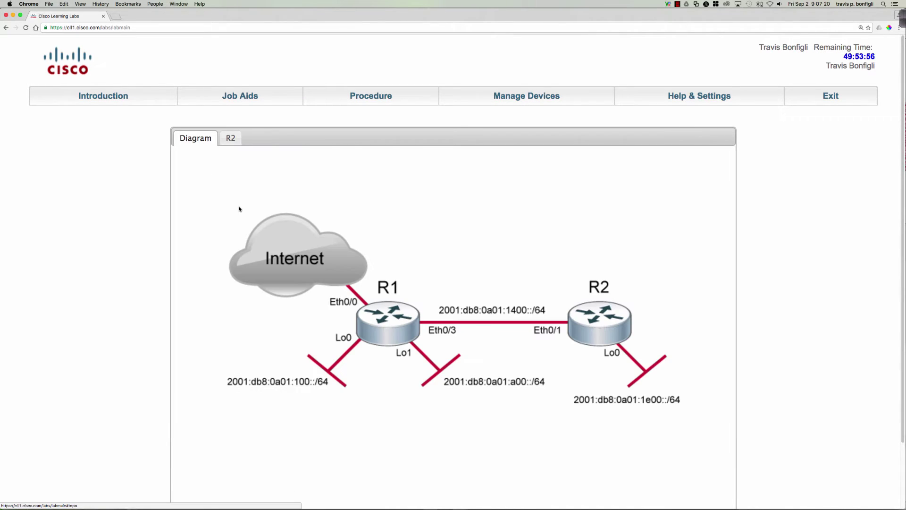
pyautogui.click(381, 319)
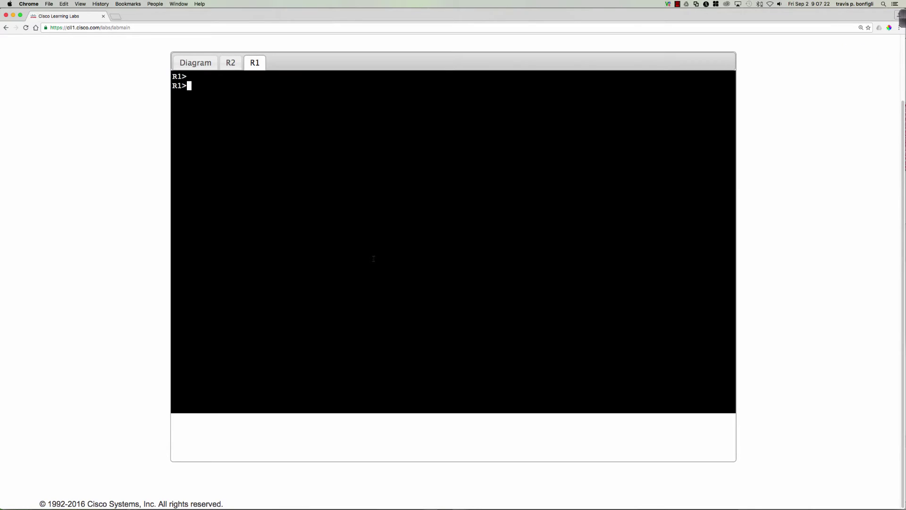
pyautogui.press('Return')
pyautogui.press('Return')
pyautogui.press('Return')
pyautogui.write('en')
pyautogui.press('Return')
pyautogui.write('conf t')
pyautogui.press('Return')
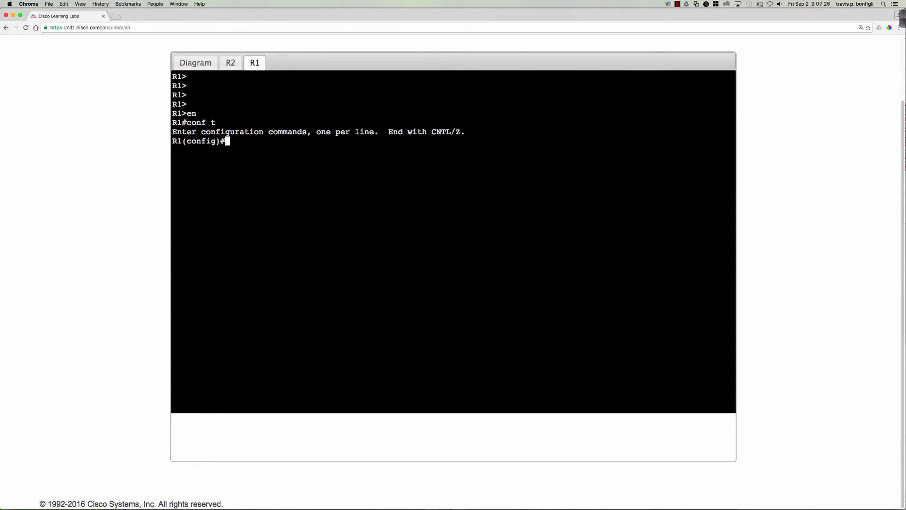
# Display R1's complete running configuration with do sh run.
pyautogui.write('do shr un')
pyautogui.press('Return')
pyautogui.write('do sh run')
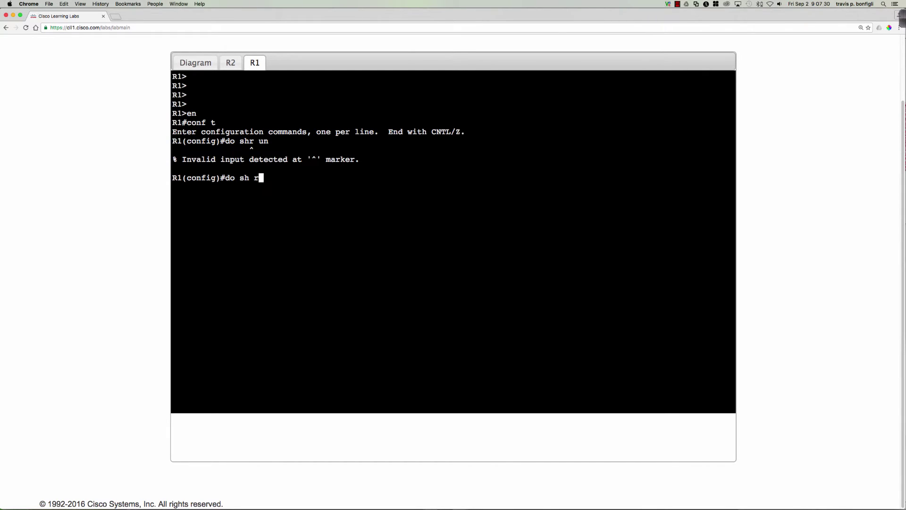
pyautogui.press('Return')
pyautogui.press('space')
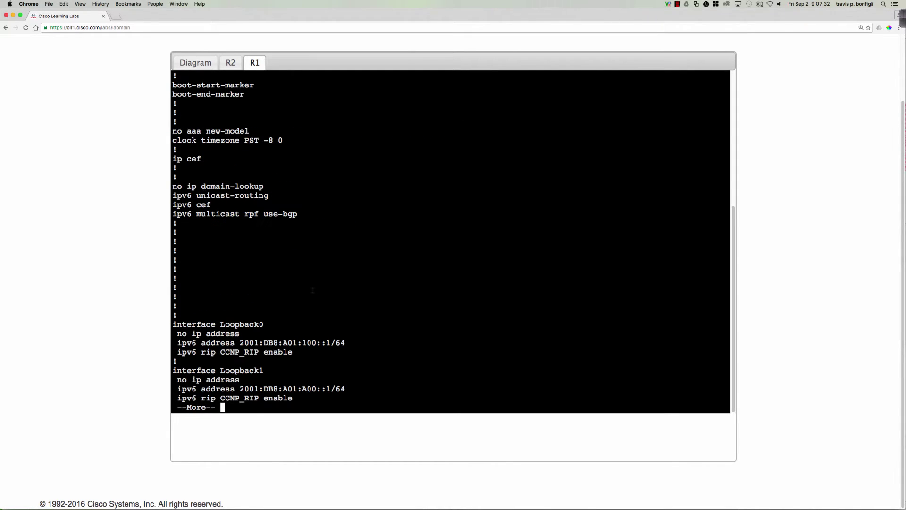
pyautogui.press('space')
pyautogui.press('space')
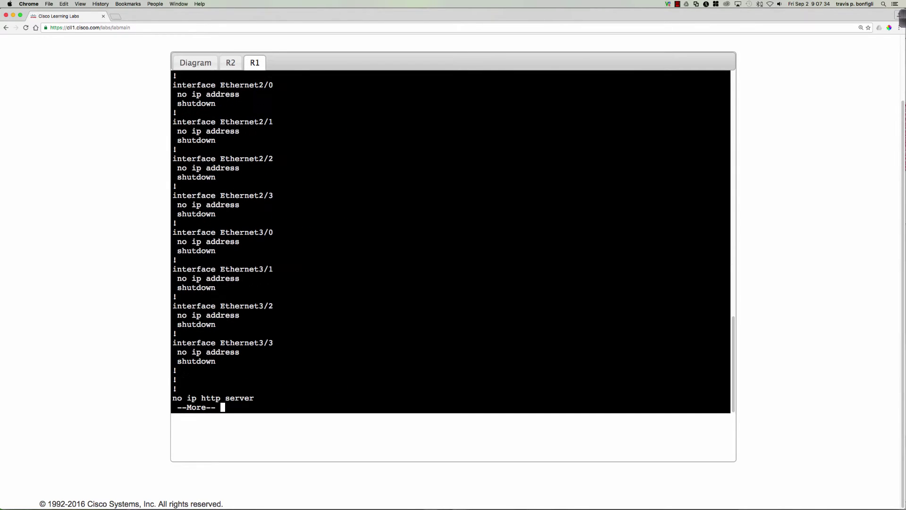
pyautogui.press('space')
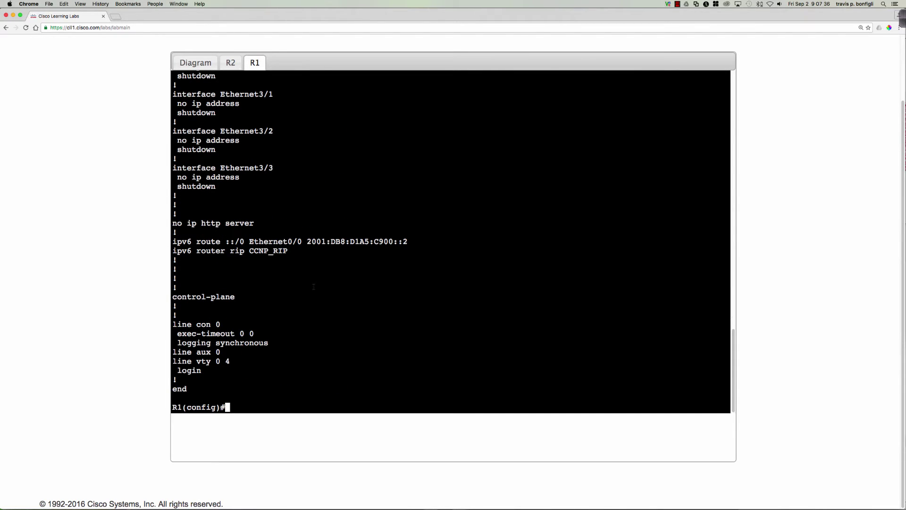
pyautogui.write('q')
pyautogui.press('BackSpace')
# Examine the static IPv6 default route and the interfaces' CCNP_RIP settings in R1's running configuration.
pyautogui.scroll(3, 330, 268)
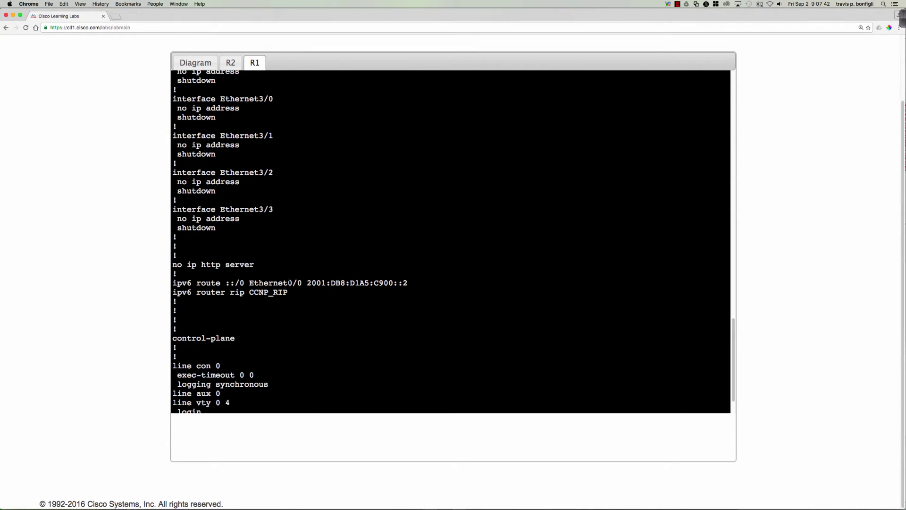
pyautogui.moveTo(172, 283); pyautogui.dragTo(408, 283)
pyautogui.scroll(15, 314, 267)
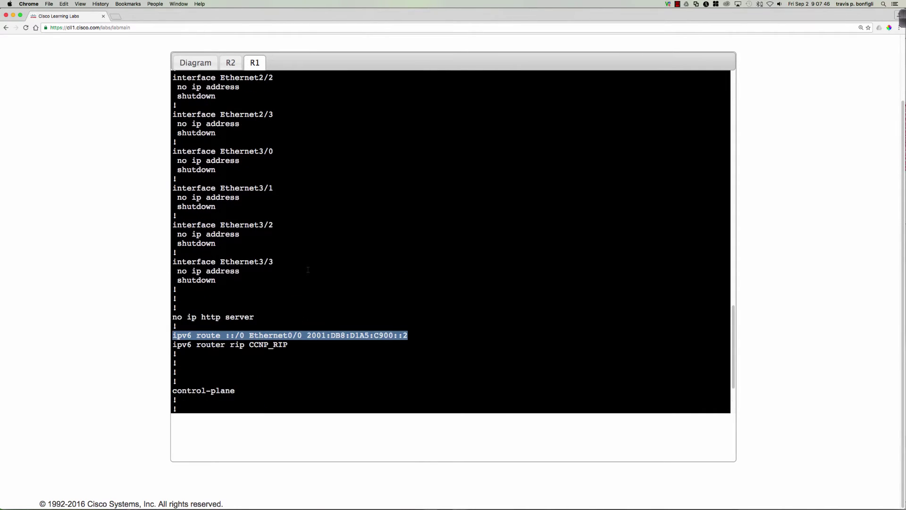
pyautogui.scroll(3, 308, 270)
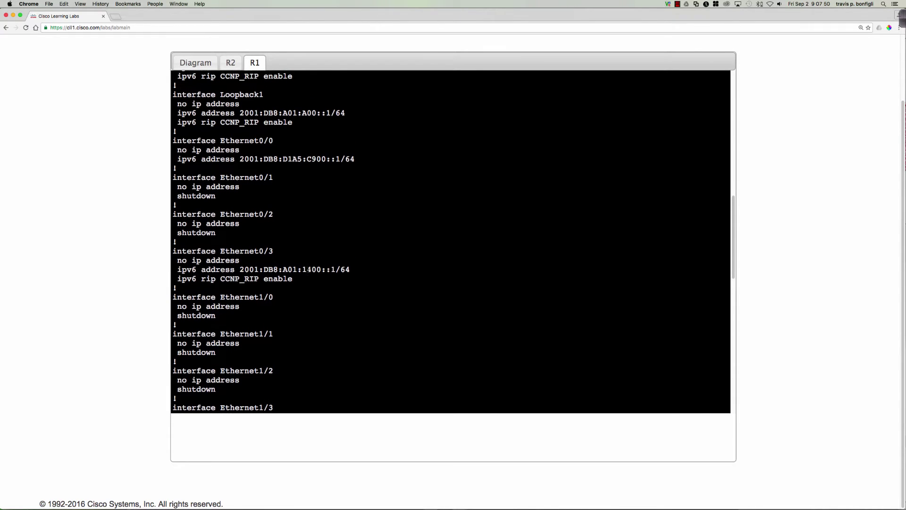
pyautogui.scroll(3, 307, 270)
pyautogui.scroll(2, 308, 269)
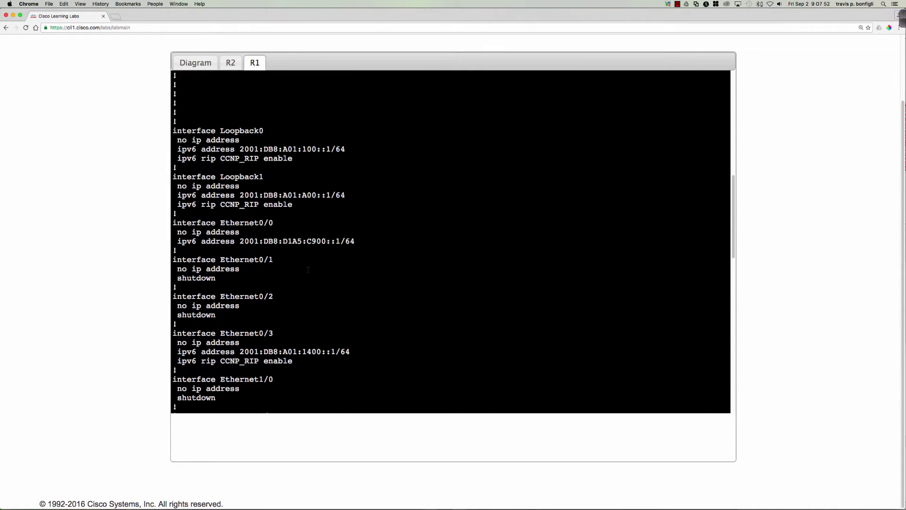
pyautogui.scroll(-1, 307, 269)
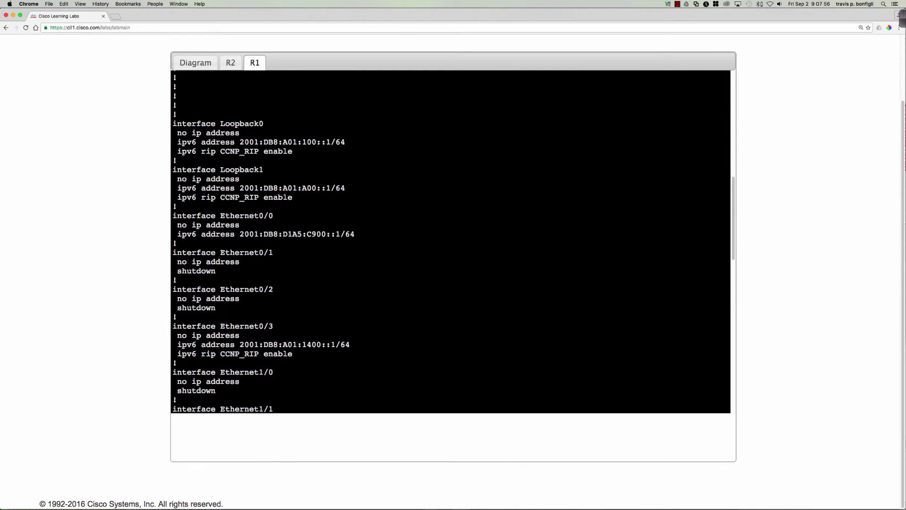
pyautogui.scroll(-15, 434, 296)
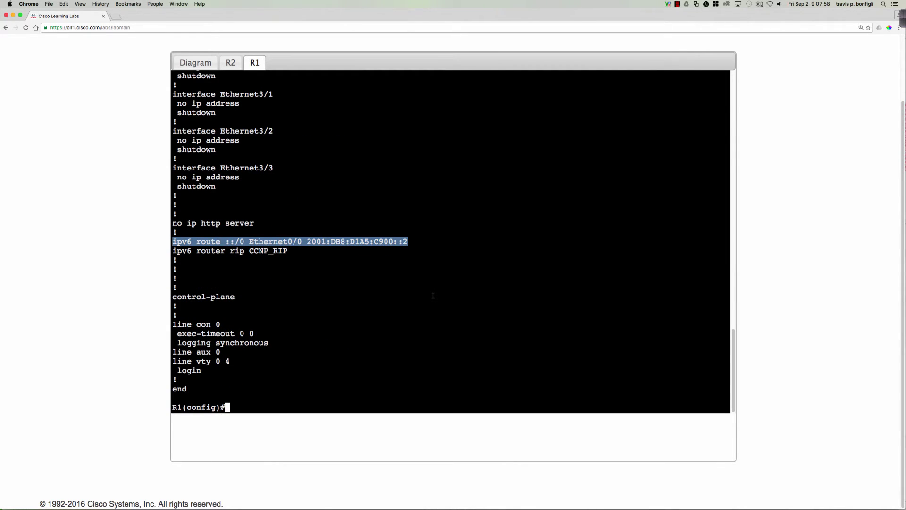
# Enter interface configuration mode for e0/3 on R1 and display that interface's running configuration.
pyautogui.click(433, 296)
pyautogui.write('int ')
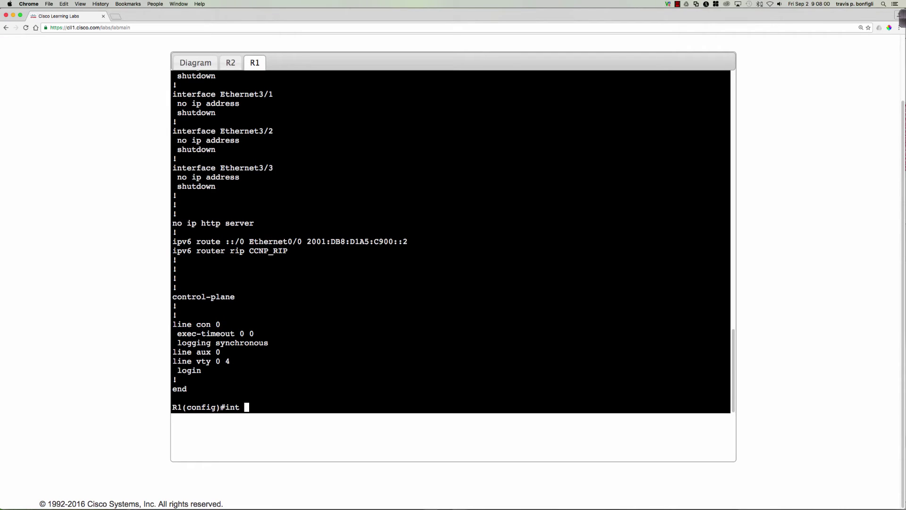
pyautogui.write('e0/3')
pyautogui.press('Return')
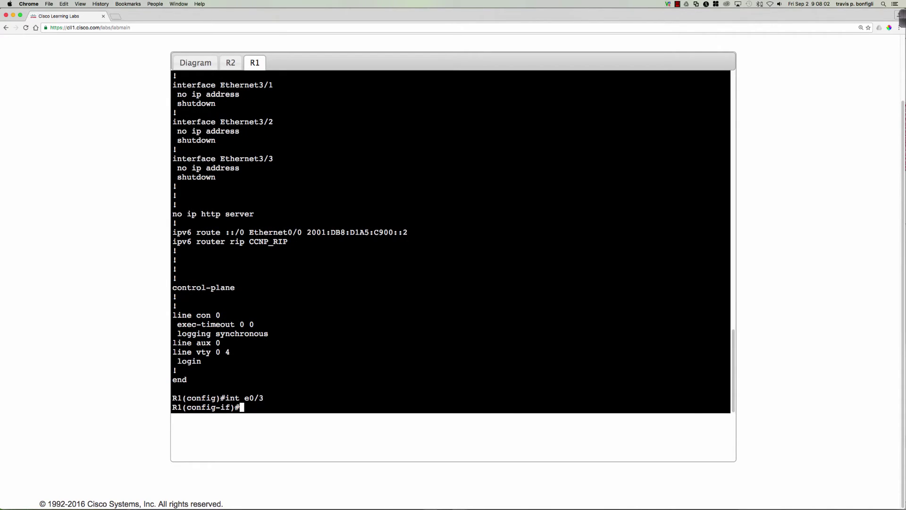
pyautogui.write('do sh run int e0/3')
pyautogui.press('Return')
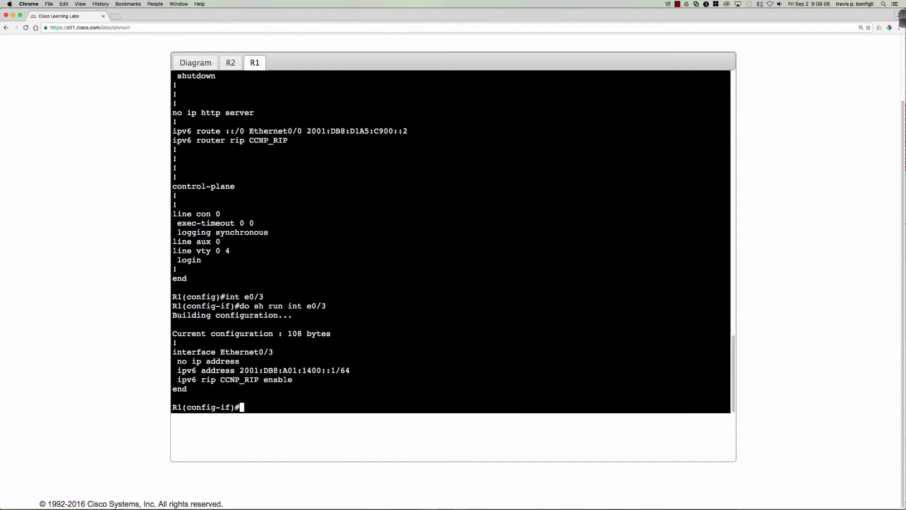
# Check the ipv6 rip CCNP_RIP options on R1's e0/3 and apply ipv6 rip CCNP_RIP default-information originate.
pyautogui.write('ipv6 rip CCNP_RIP')
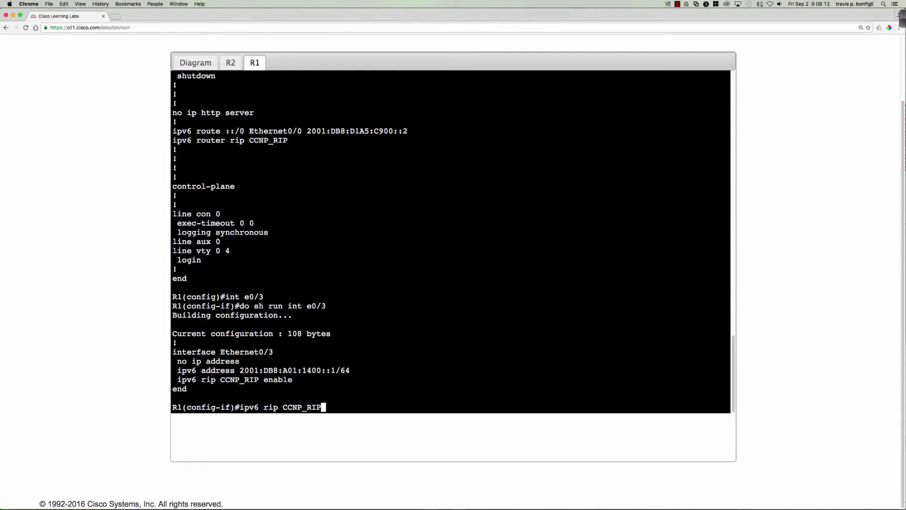
pyautogui.write(' ?')
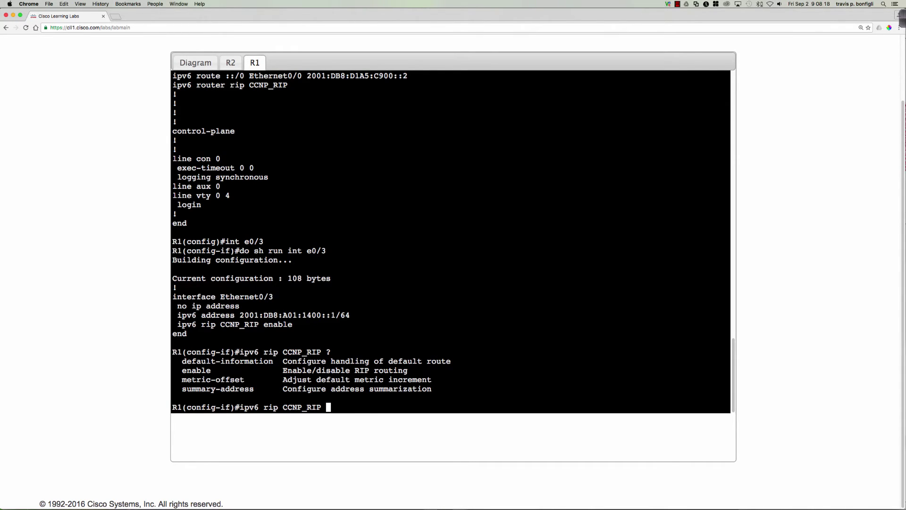
pyautogui.write('def')
pyautogui.press('Tab')
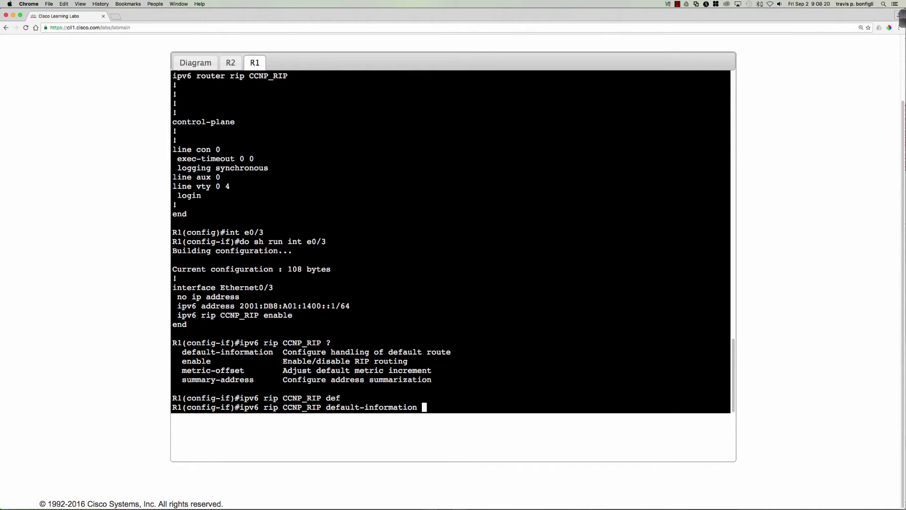
pyautogui.write('ori')
pyautogui.press('Tab')
pyautogui.press('Return')
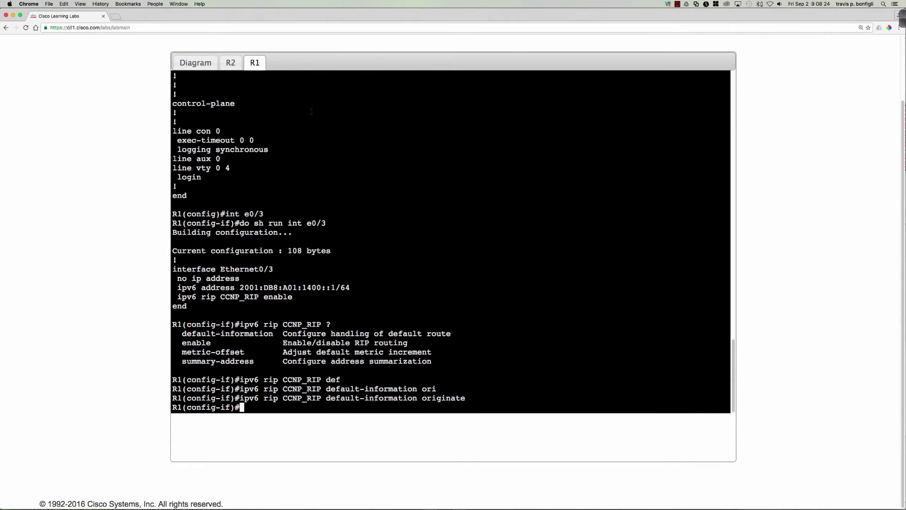
# On R2, leave configuration mode, display the IPv6 routing table with sh ipv6 route, and highlight the RIP ::/0 route.
pyautogui.click(230, 62)
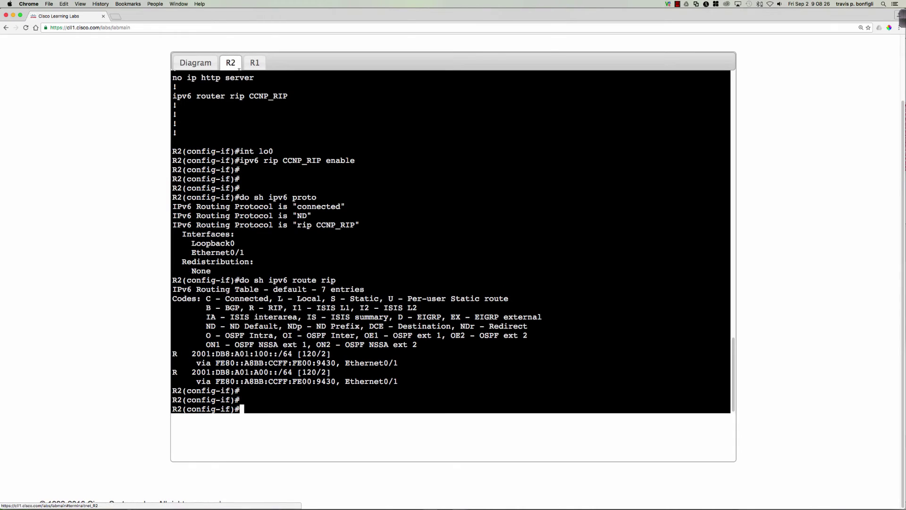
pyautogui.press('Return')
pyautogui.press('Return')
pyautogui.press('Return')
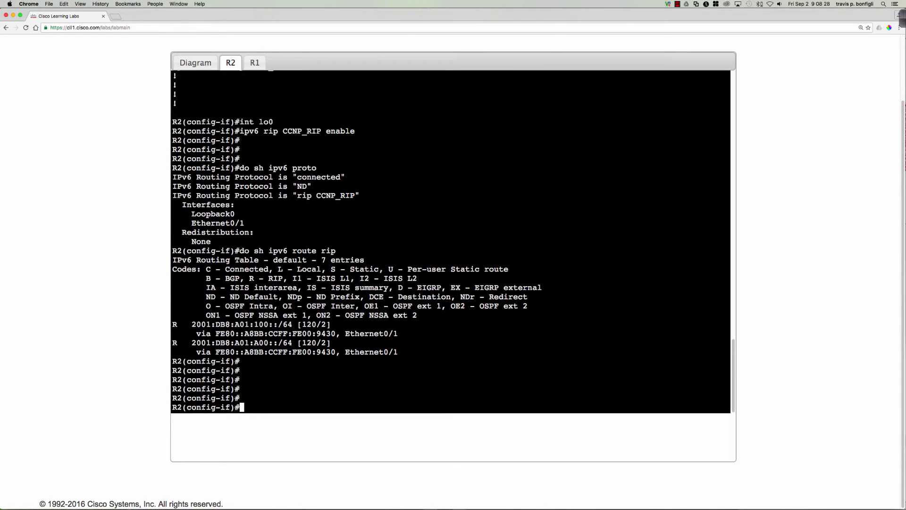
pyautogui.write('end')
pyautogui.press('Return')
pyautogui.write('sh ipv6 route')
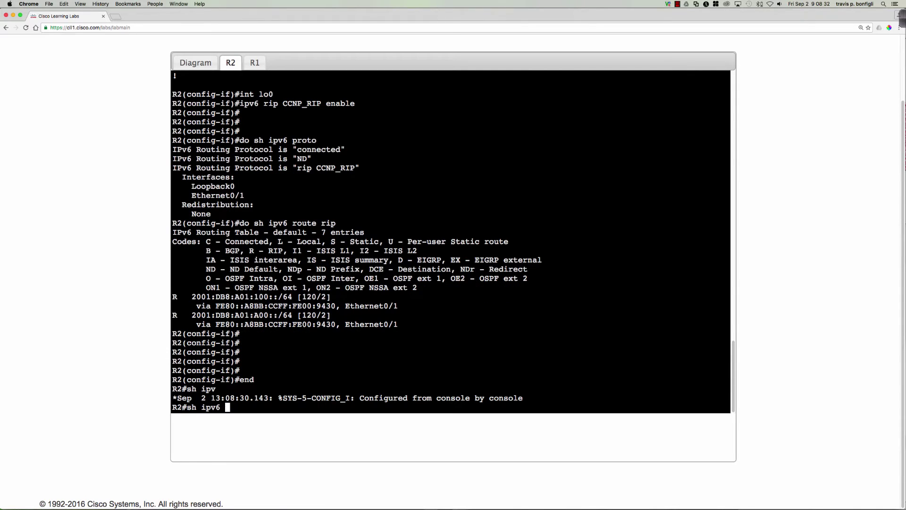
pyautogui.press('Return')
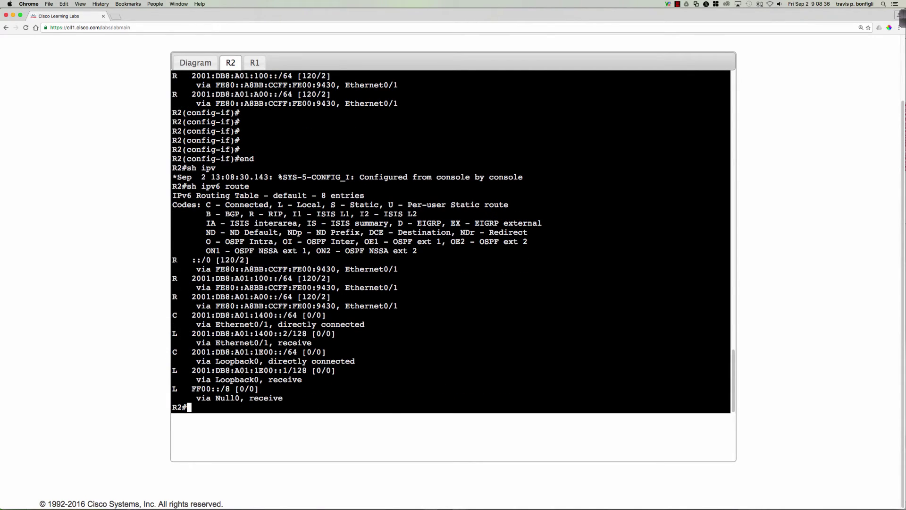
pyautogui.moveTo(172, 260); pyautogui.dragTo(399, 269)
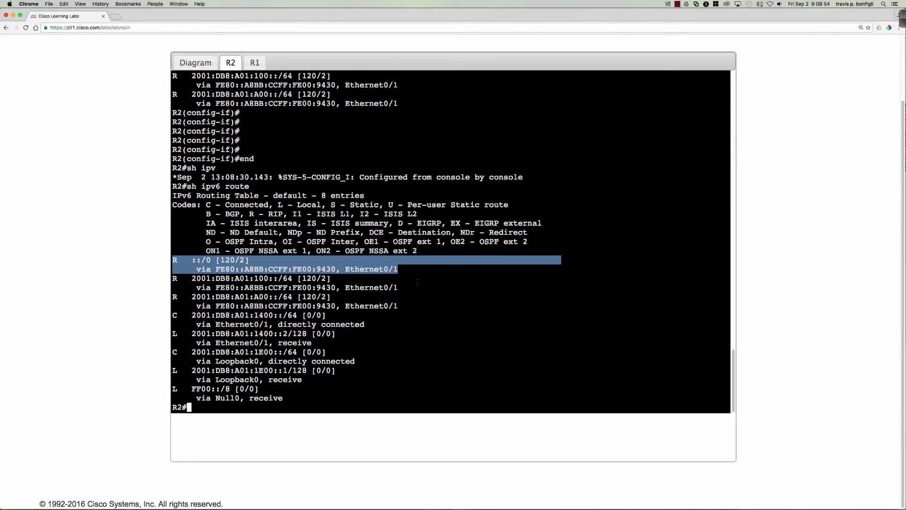
# Review the topology diagram, then return to R1 and list the options available after ipv6 rip CCNP_RIP default-information originate.
pyautogui.click(200, 64)
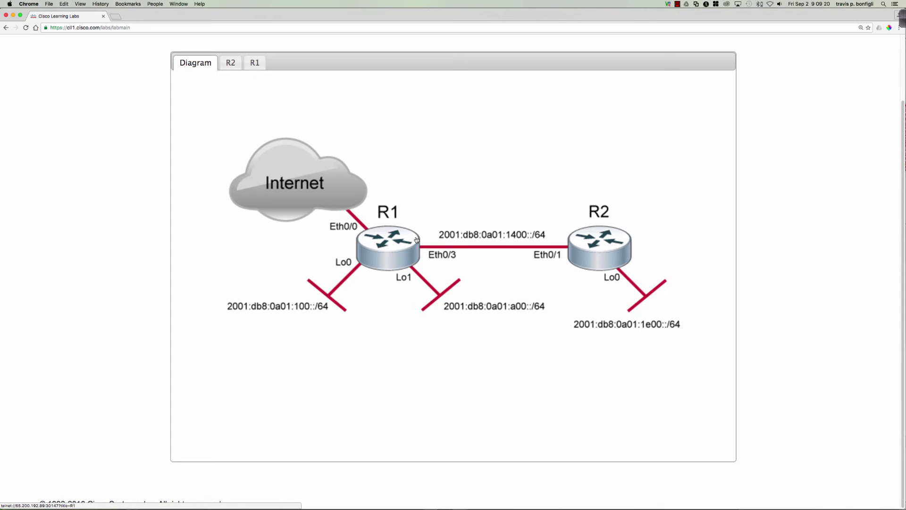
pyautogui.click(394, 239)
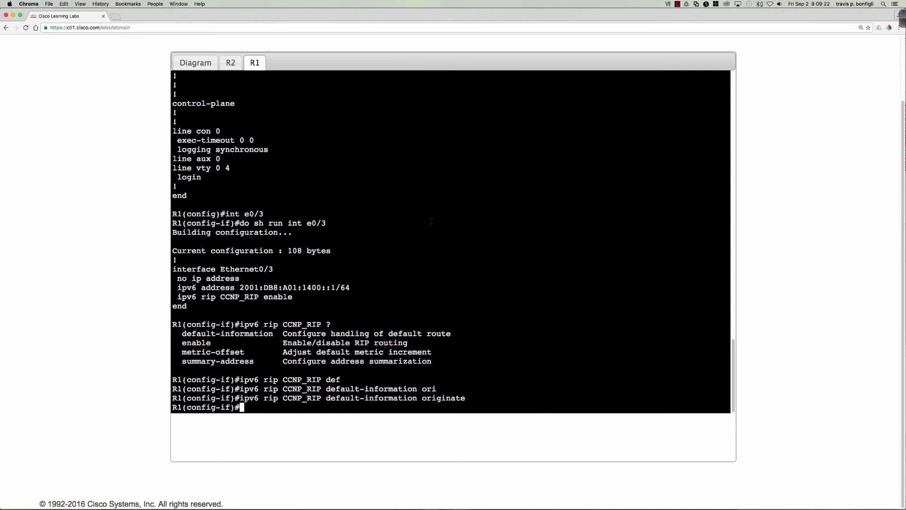
pyautogui.scroll(1, 431, 221)
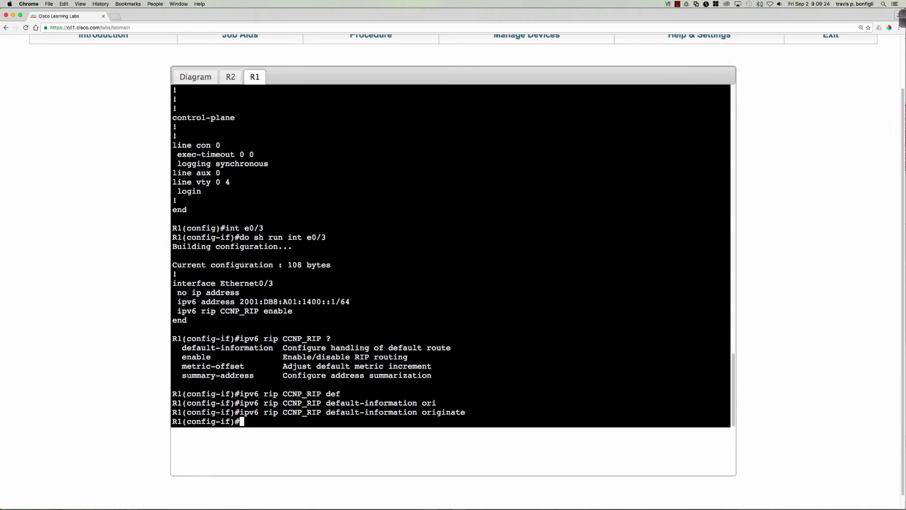
pyautogui.scroll(-1, 475, 247)
pyautogui.press('Up')
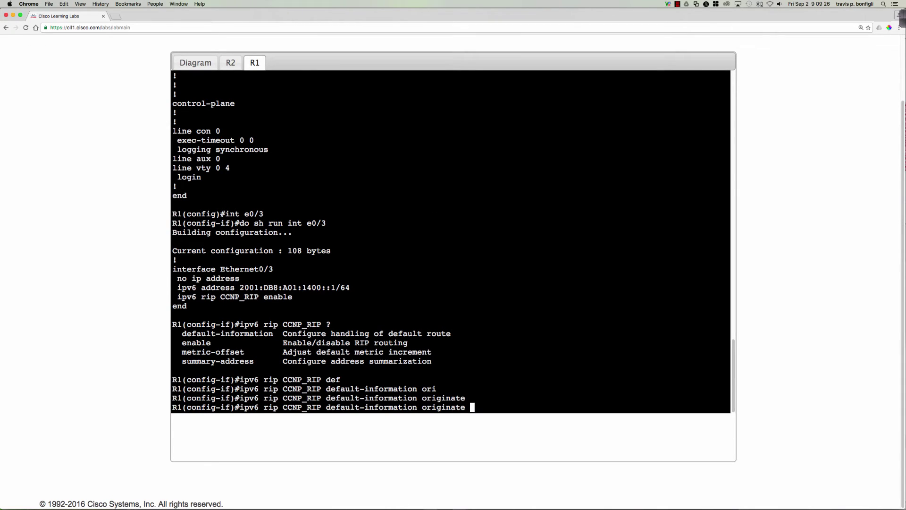
pyautogui.write('?')
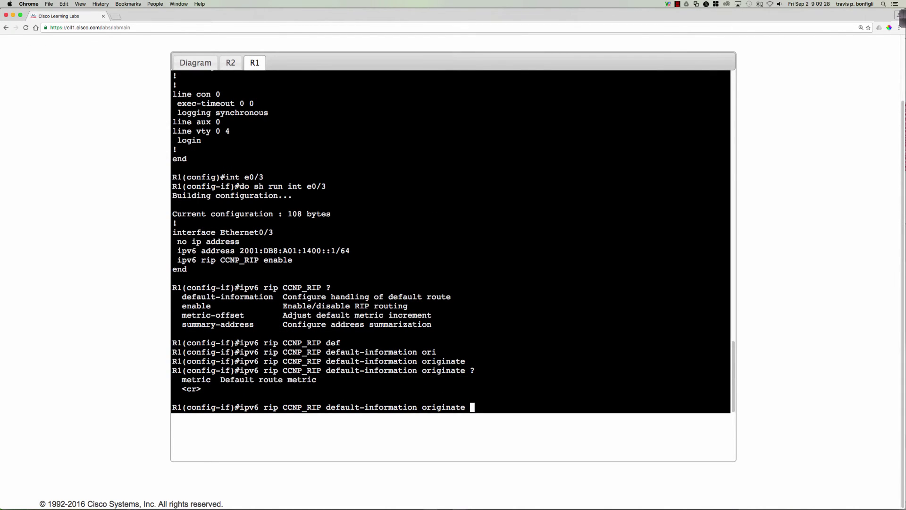
# List the default-information options and apply ipv6 rip CCNP_RIP default-information only on R1's e0/3.
pyautogui.press('BackSpace')
pyautogui.press('BackSpace')
pyautogui.press('BackSpace')
pyautogui.press('BackSpace')
pyautogui.press('BackSpace')
pyautogui.press('BackSpace')
pyautogui.press('BackSpace')
pyautogui.press('BackSpace')
pyautogui.press('BackSpace')
pyautogui.press('BackSpace')
pyautogui.write('?only')
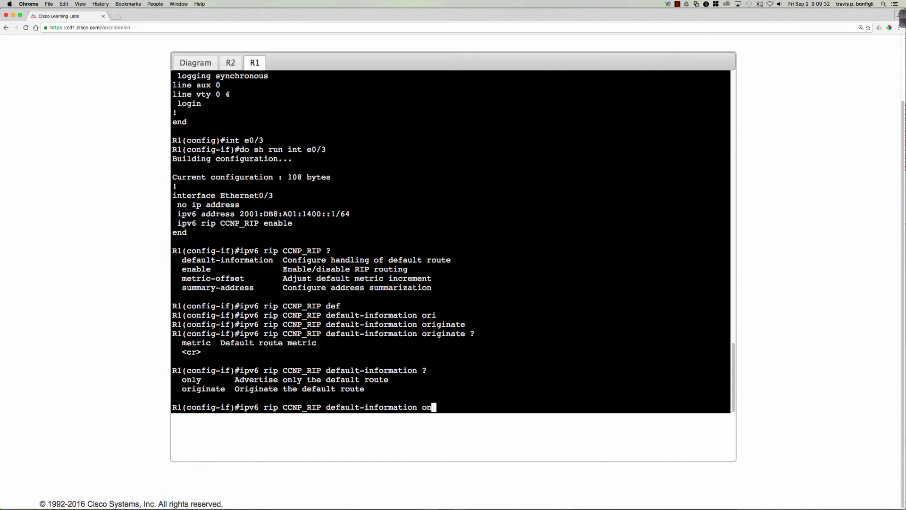
pyautogui.press('Return')
# Check the default-information setting on R1 with do sh run int e0/3.
pyautogui.write('d')
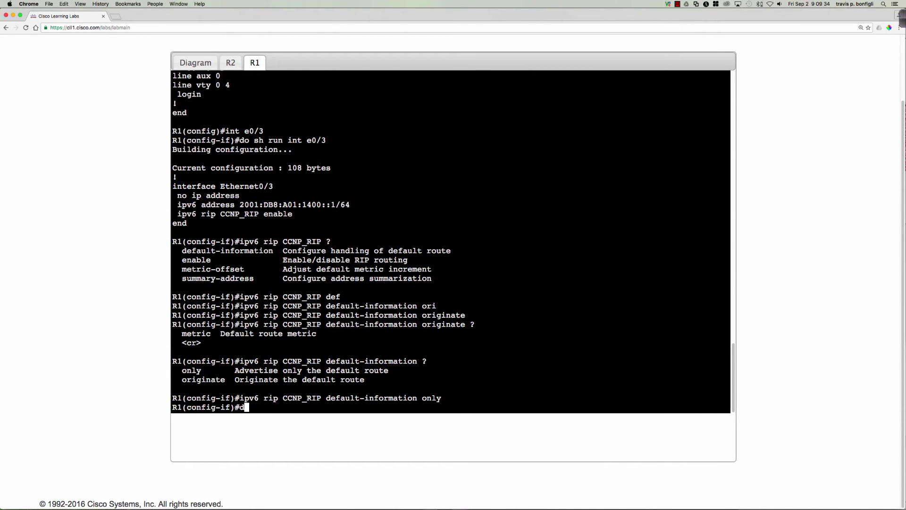
pyautogui.write('o sh run int e0/3')
pyautogui.press('Return')
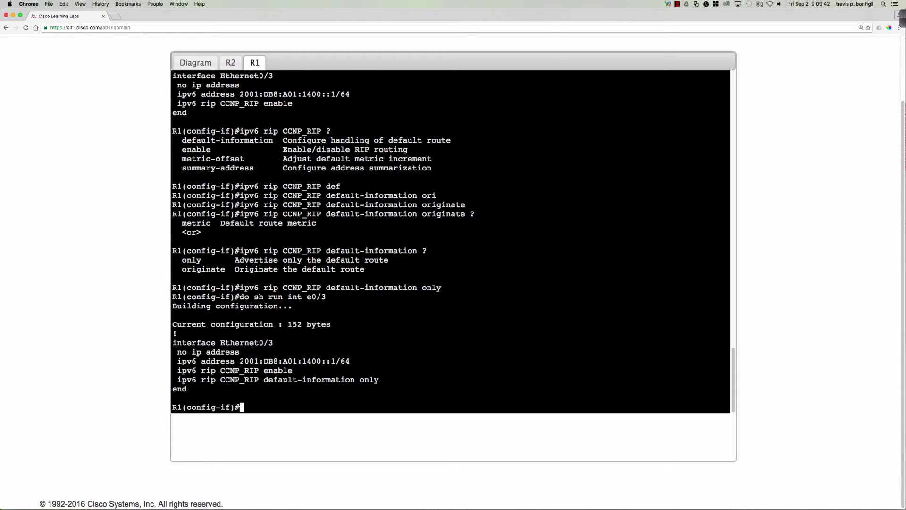
# Return to the topology diagram and reopen the procedure at Step 9 on the default-information only command.
pyautogui.scroll(3, 135, 180)
pyautogui.click(195, 138)
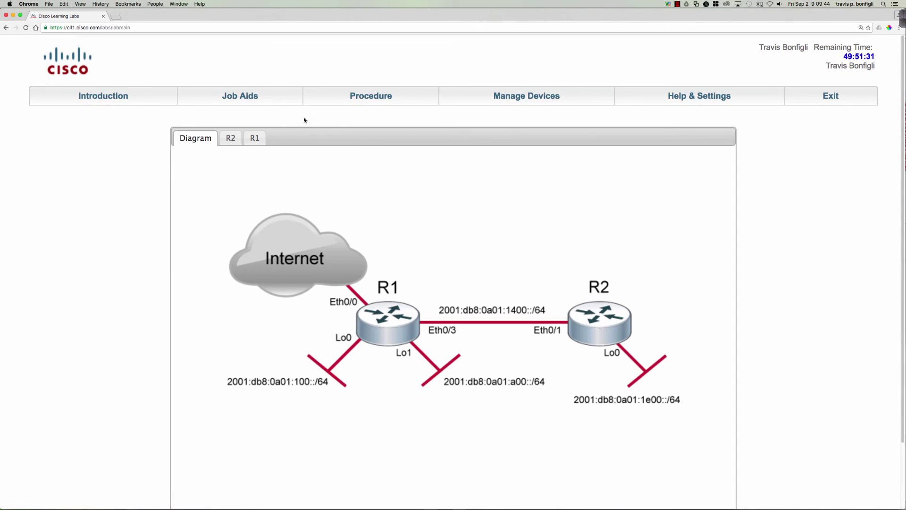
pyautogui.click(365, 101)
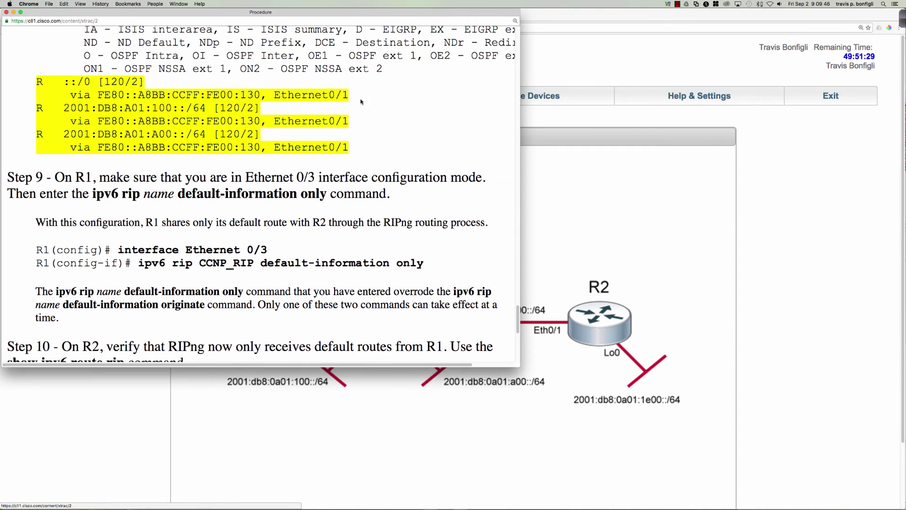
# Read Steps 9 and 10 of the procedure on default-information only and verifying R2's routes, then return to the topology diagram.
pyautogui.scroll(-5, 148, 197)
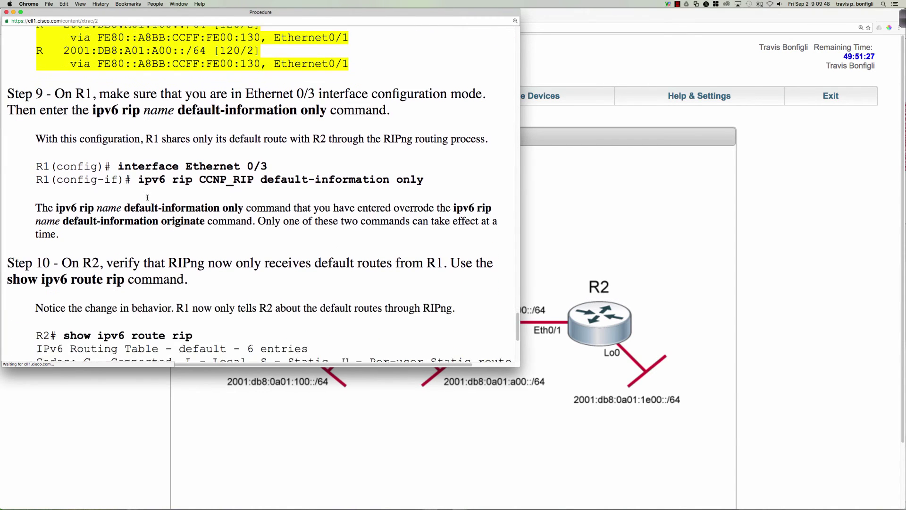
pyautogui.scroll(-10, 147, 197)
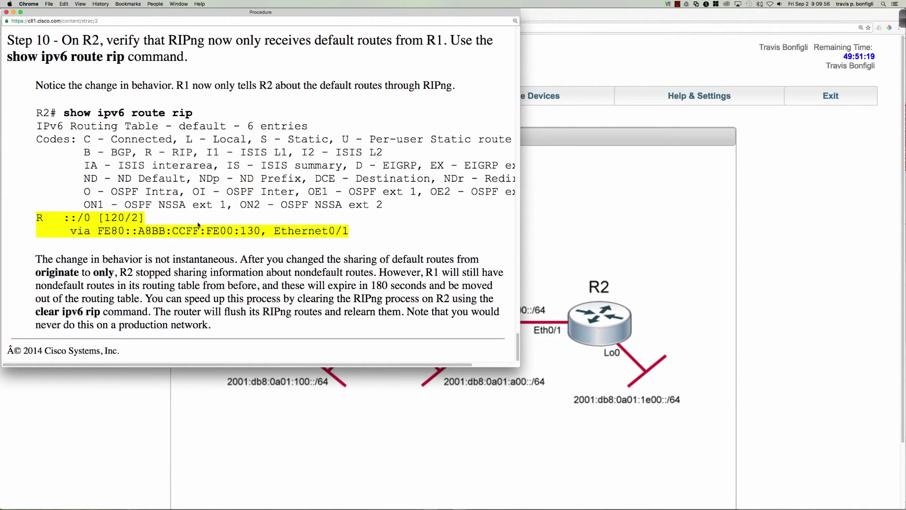
pyautogui.click(568, 456)
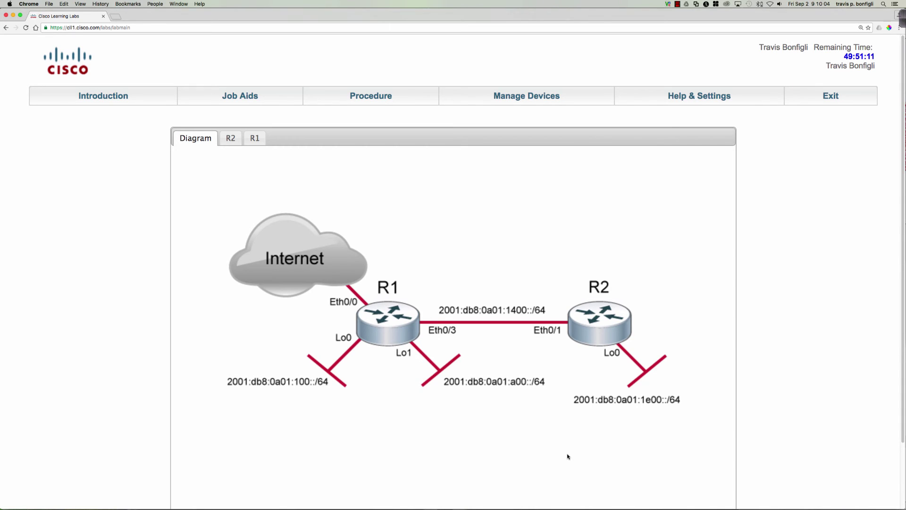
# Open R2's console, list its routing table with sh ipv6 route and highlight the 2001:DB8:A01:100::/64 and 2001:DB8:A01:A00::/64 RIP routes.
pyautogui.click(587, 326)
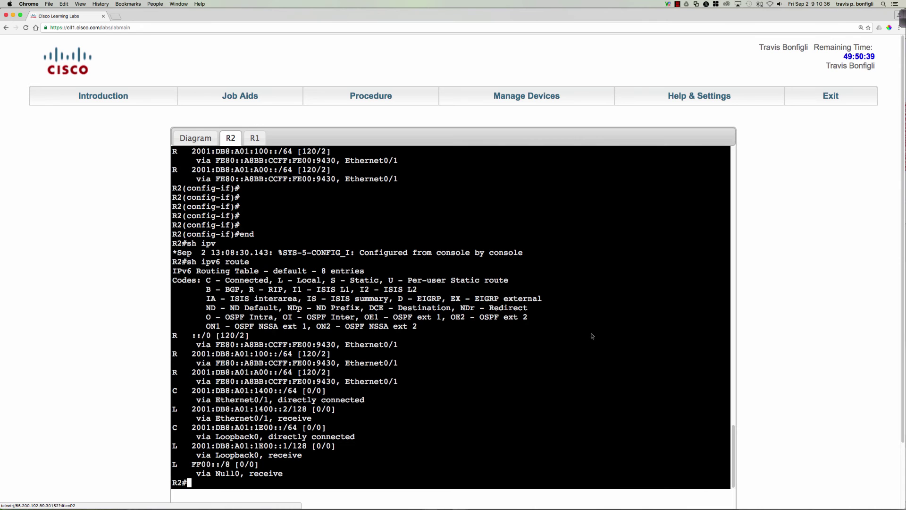
pyautogui.scroll(-3, 590, 336)
pyautogui.press('Return')
pyautogui.press('Return')
pyautogui.press('Up')
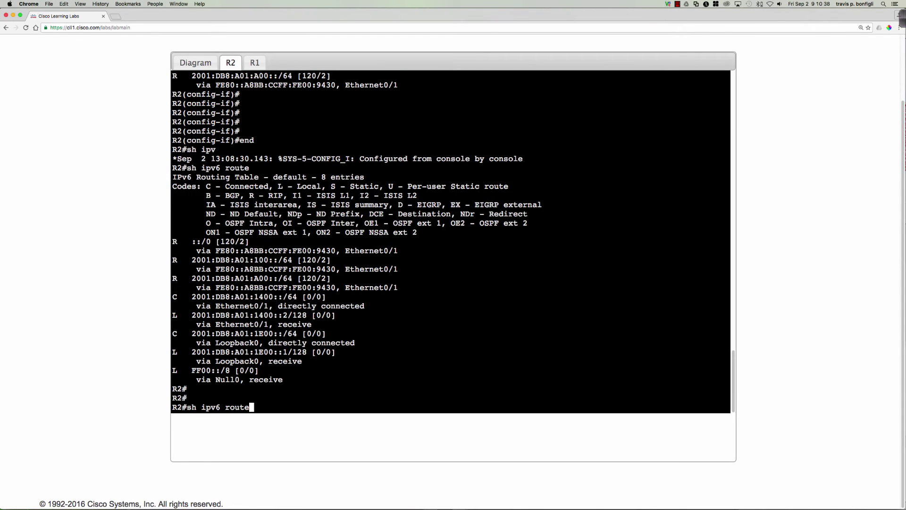
pyautogui.press('Return')
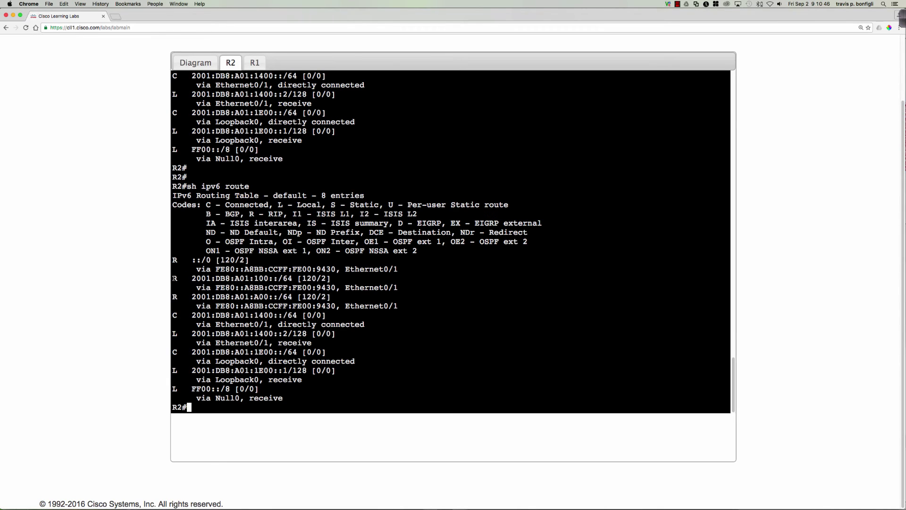
pyautogui.moveTo(174, 278); pyautogui.dragTo(402, 296)
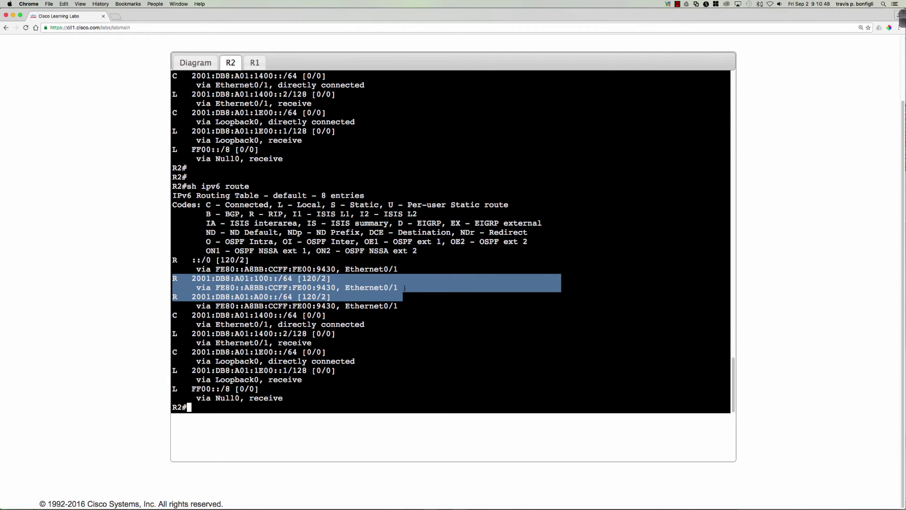
# List the clear ipv6 and clear ipv6 rip options on R2, then run clear ipv6 rip CCNP_RIP.
pyautogui.click(382, 126)
pyautogui.write('cl')
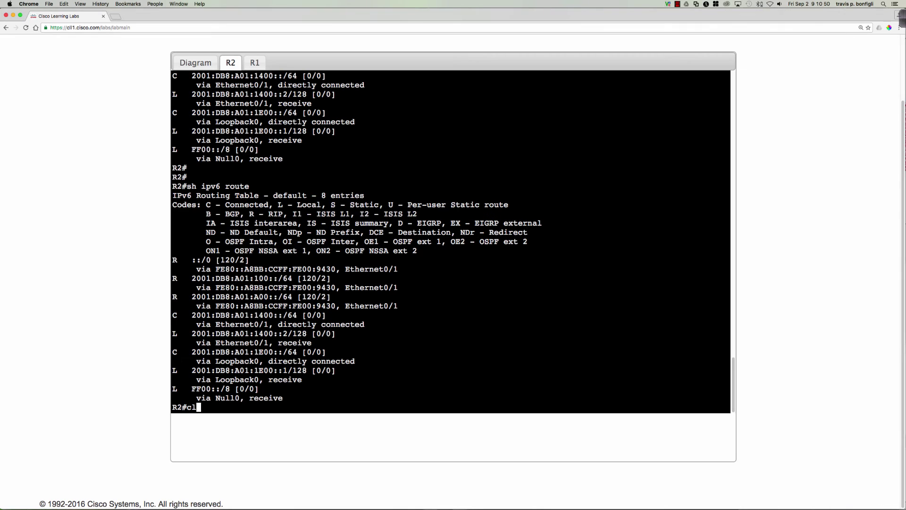
pyautogui.write('ear ipv6 ?rip ')
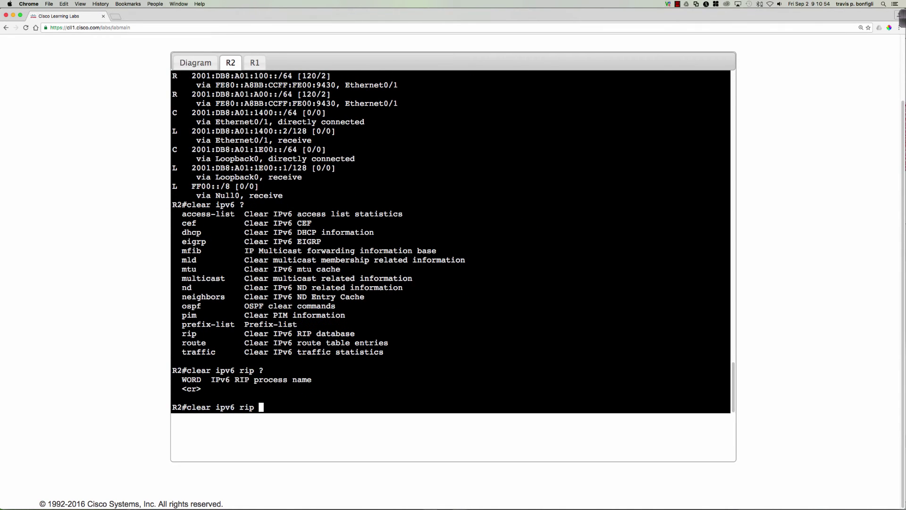
pyautogui.write('?CCNP_RIP')
pyautogui.press('Return')
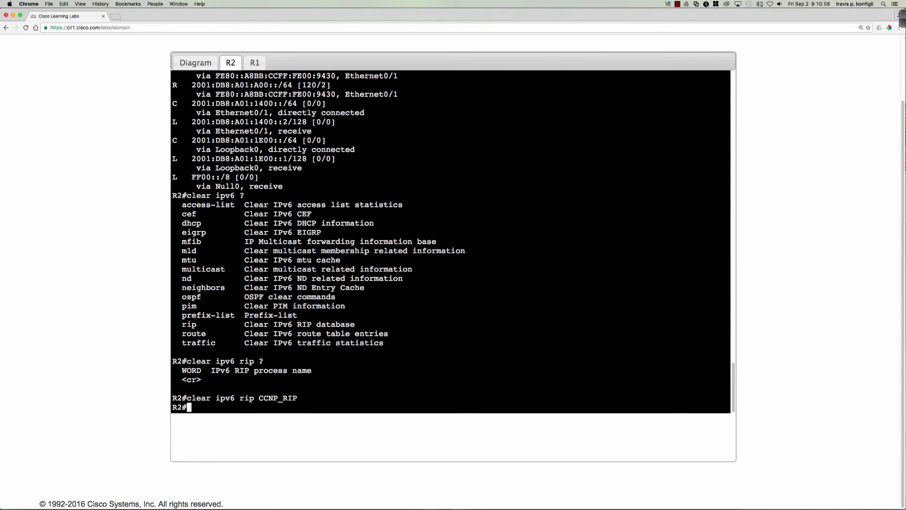
# Check R2's routing table twice with sh ipv6 route after clearing the RIPng process.
pyautogui.write('sh ipv6 route')
pyautogui.press('Return')
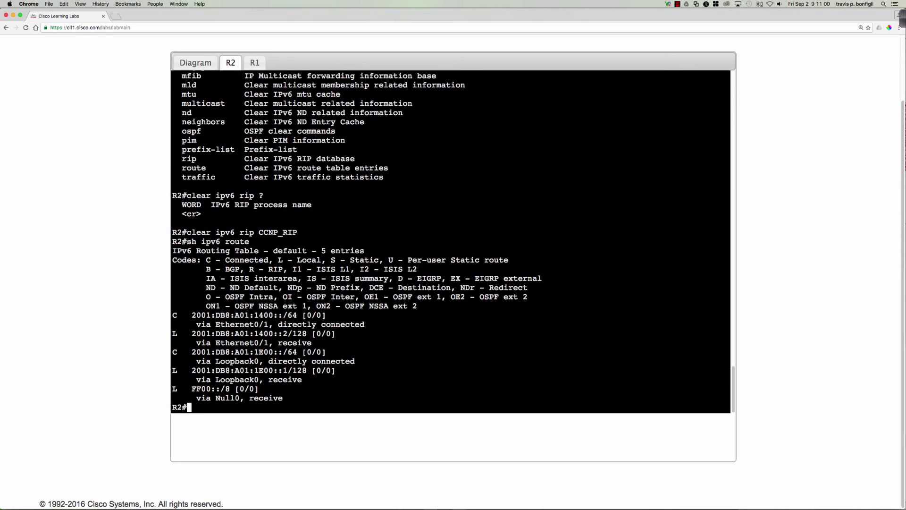
pyautogui.press('Up')
pyautogui.press('Return')
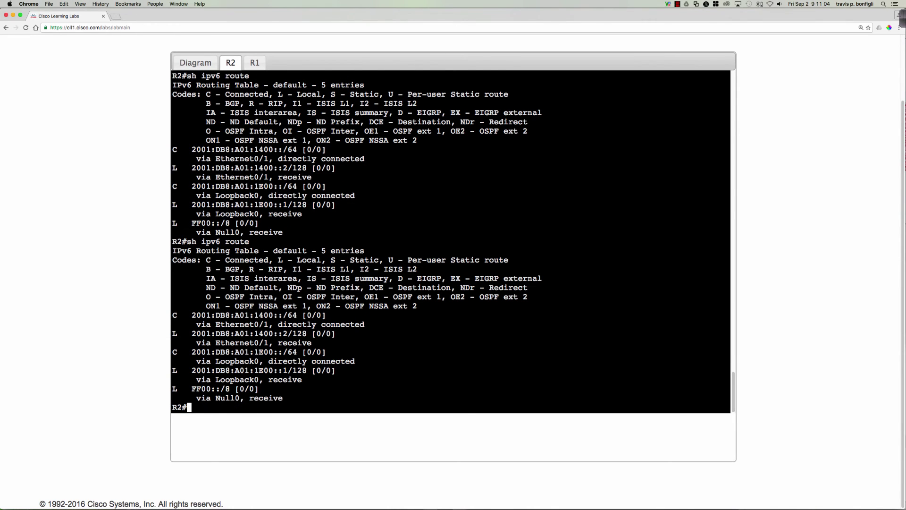
# Wait briefly, rerun sh ipv6 route on R2 and highlight the ::/0 RIP default route entry.
pyautogui.press('Up')
pyautogui.press('Down')
pyautogui.press('Up')
pyautogui.press('Down')
pyautogui.press('Up')
pyautogui.press('Down')
pyautogui.press('Up')
pyautogui.press('Down')
pyautogui.press('Up')
pyautogui.press('Down')
pyautogui.press('Up')
pyautogui.press('Down')
pyautogui.press('Up')
pyautogui.press('Down')
pyautogui.press('Up')
pyautogui.press('Return')
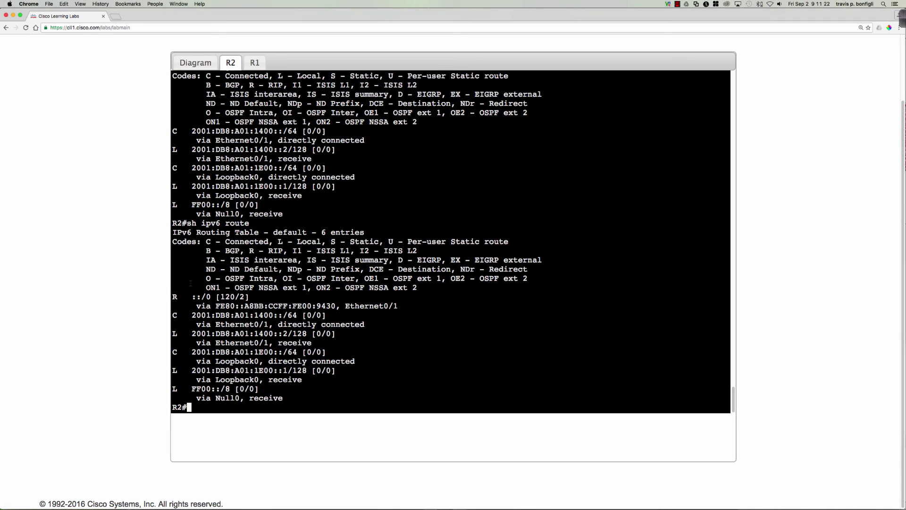
pyautogui.moveTo(173, 296); pyautogui.dragTo(403, 306)
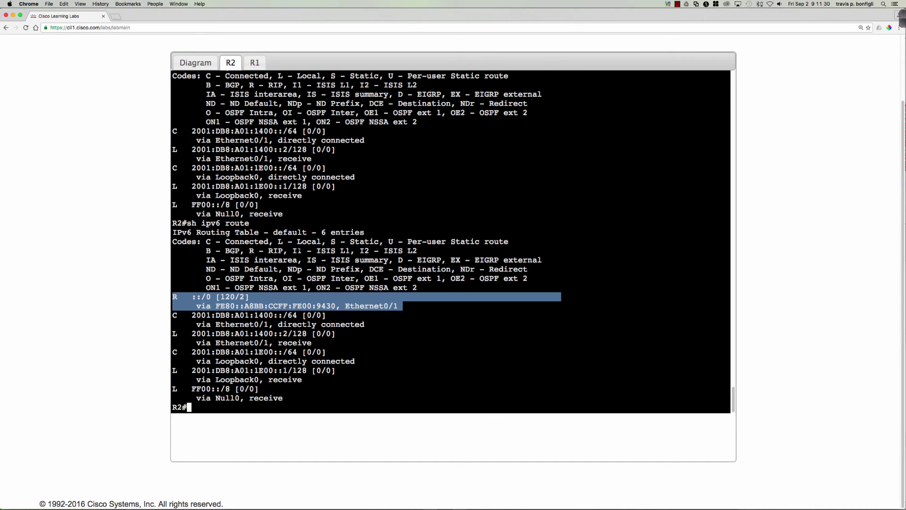
# Highlight the remaining lab time and exit the lab to the list of available labs.
pyautogui.scroll(3, 141, 240)
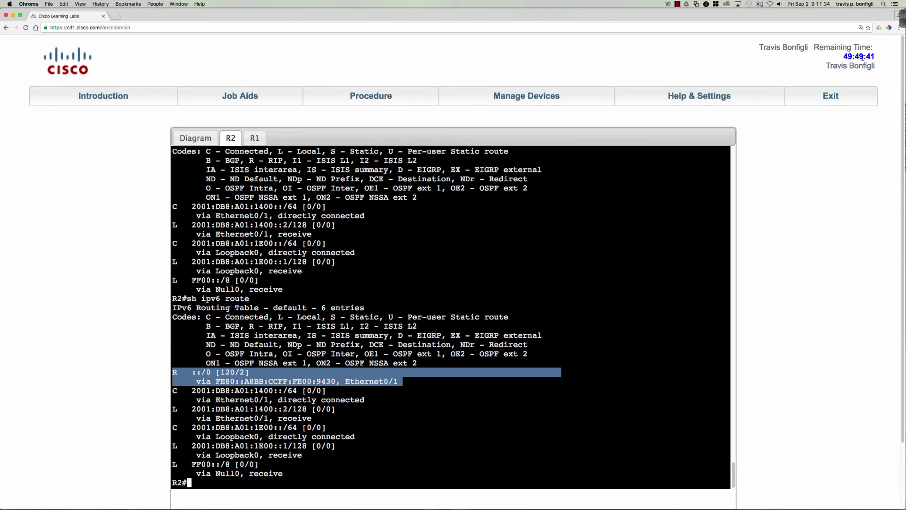
pyautogui.moveTo(844, 56); pyautogui.dragTo(875, 56)
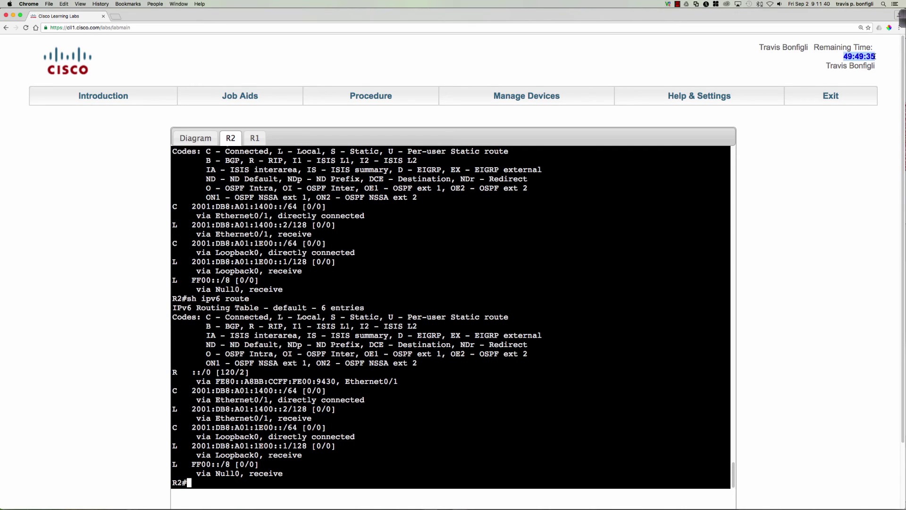
pyautogui.click(851, 114)
pyautogui.click(831, 97)
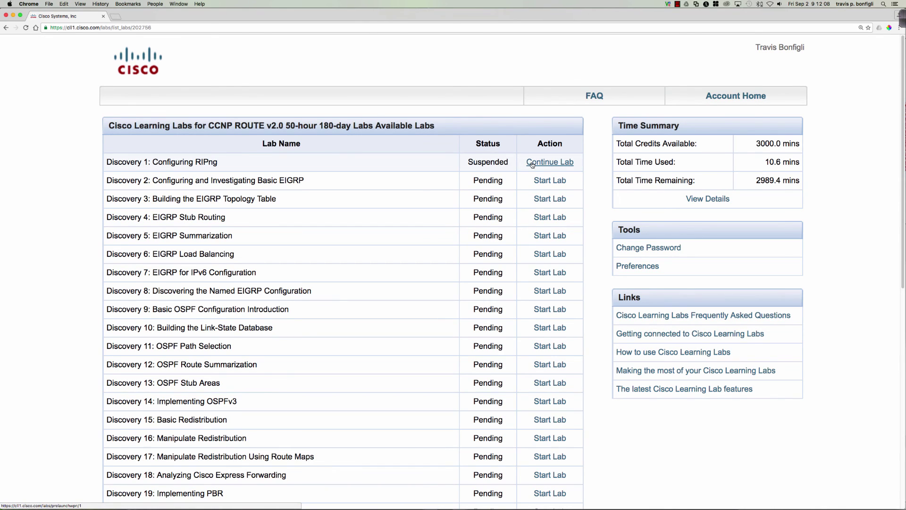
# Highlight the Discovery 1: Configuring RIPng entry, then go to the account home page and exit the lab system.
pyautogui.moveTo(218, 162); pyautogui.dragTo(95, 160)
pyautogui.click(96, 161)
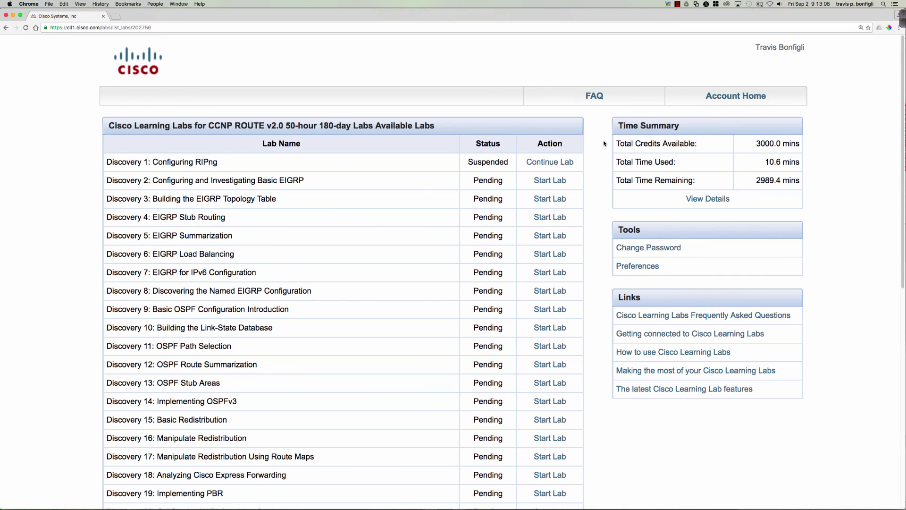
pyautogui.click(739, 96)
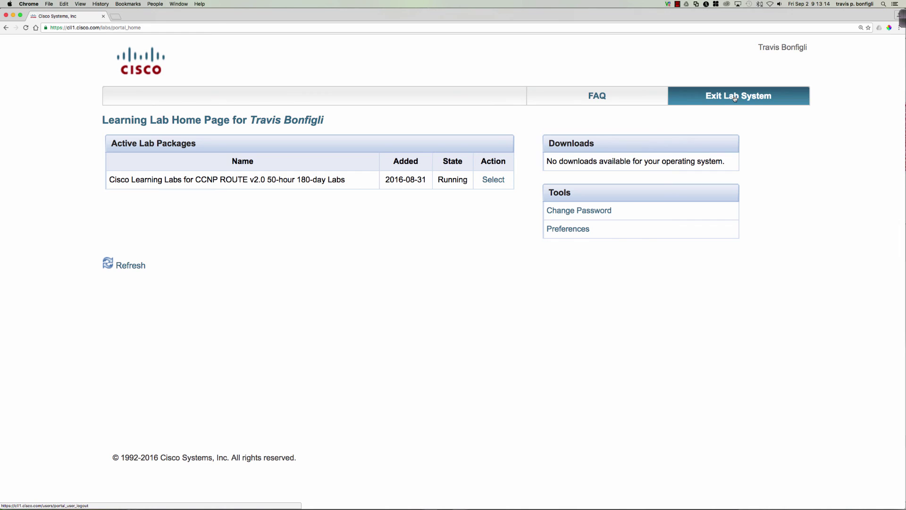
pyautogui.click(735, 98)
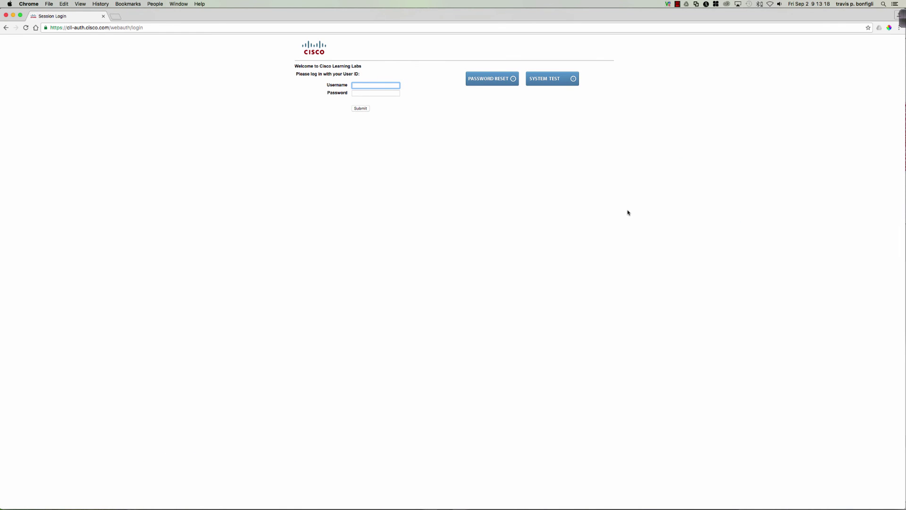
# Enlarge the Cisco Learning Labs login page and leave the username field unfocused.
pyautogui.press('super+equal')
pyautogui.press('super+equal')
pyautogui.press('super+equal')
pyautogui.press('super+equal')
pyautogui.press('super+equal')
pyautogui.press('super+equal')
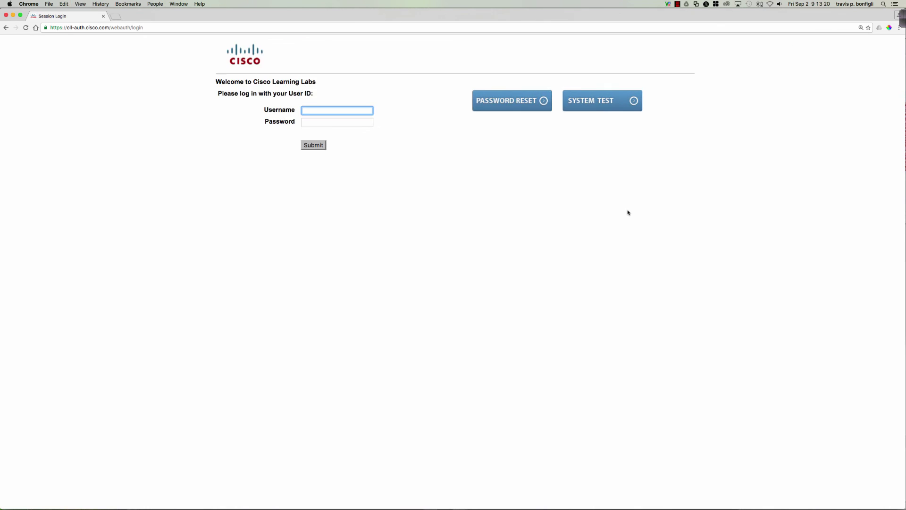
pyautogui.click(435, 251)
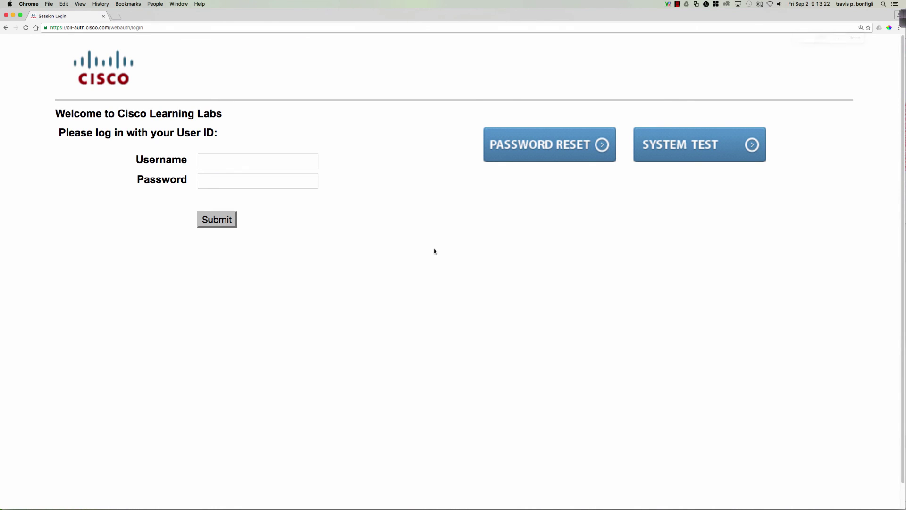